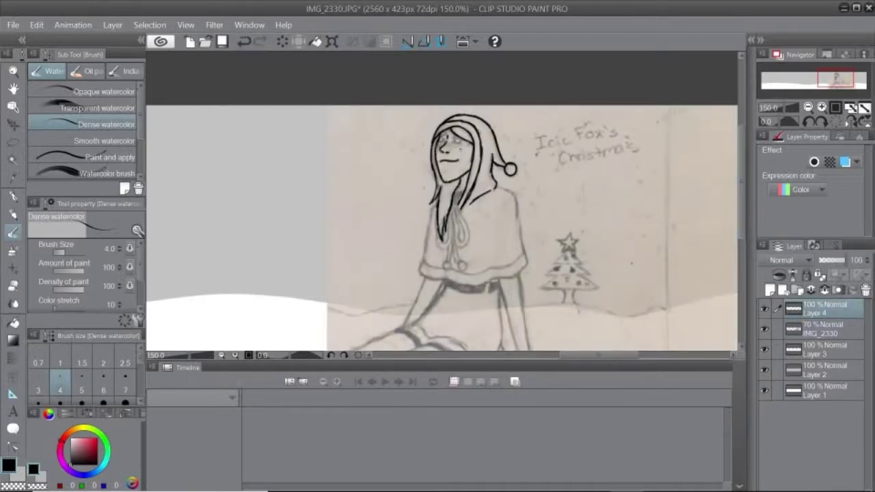
Step: Undo the last stroke and ink the cape's shoulder, side and neckline over the sketch with the size 4 Dense watercolor brush
left_click(174, 370)
left_click(206, 351)
scroll(462, 141, "up", 3)
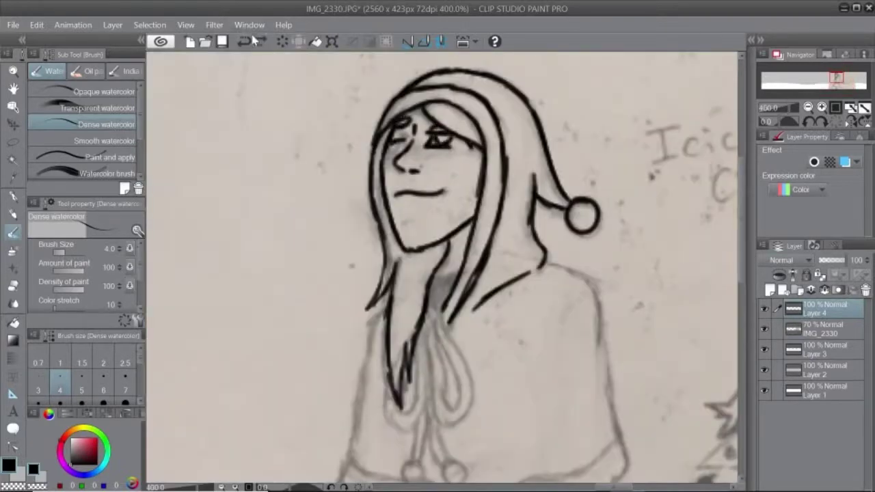
key("ctrl+z")
scroll(743, 267, "down", 5)
mouse_move(546, 126)
left_mouse_down()
mouse_move(602, 170)
mouse_move(628, 328)
mouse_move(468, 388)
mouse_move(339, 345)
mouse_move(372, 171)
left_mouse_up()
left_click_drag(432, 138, 459, 134)
Step: Ink the bow loops and hanging pompom cords, plus the wavy fur hem of the cape
mouse_move(444, 179)
left_mouse_down()
mouse_move(437, 270)
mouse_move(437, 261)
mouse_move(452, 266)
left_mouse_up()
mouse_move(419, 205)
left_mouse_down()
mouse_move(426, 288)
mouse_move(410, 326)
left_mouse_up()
mouse_move(431, 236)
left_mouse_down()
mouse_move(448, 327)
mouse_move(412, 326)
left_mouse_up()
left_click_drag(452, 327, 452, 327)
mouse_move(349, 321)
left_mouse_down()
mouse_move(501, 356)
mouse_move(593, 326)
mouse_move(623, 303)
left_mouse_up()
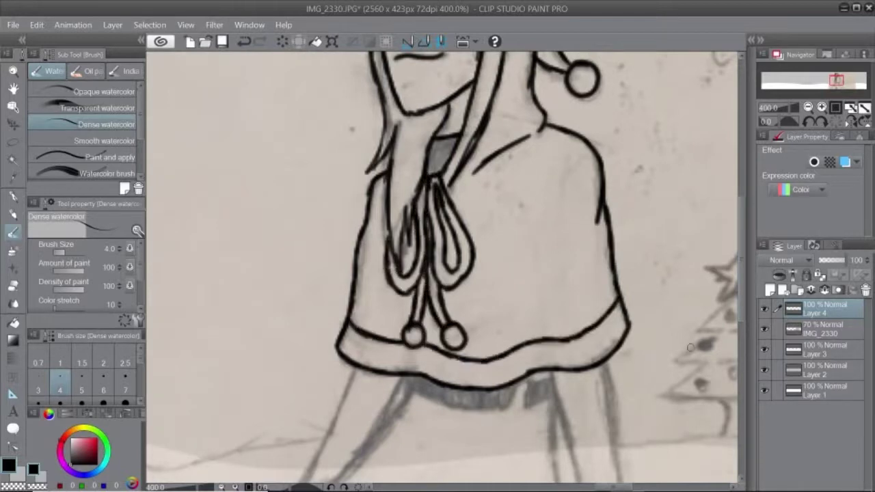
Step: Ink the back edge and hip of the skirt and the top of the front stocking
scroll(691, 348, "down", 3)
scroll(690, 348, "up", 5)
scroll(691, 348, "down", 7)
left_click_drag(554, 165, 545, 336)
mouse_move(560, 321)
left_mouse_down()
mouse_move(562, 360)
mouse_move(465, 419)
left_mouse_up()
mouse_move(345, 318)
left_mouse_down()
mouse_move(462, 401)
mouse_move(469, 418)
left_mouse_up()
left_click_drag(404, 421, 465, 430)
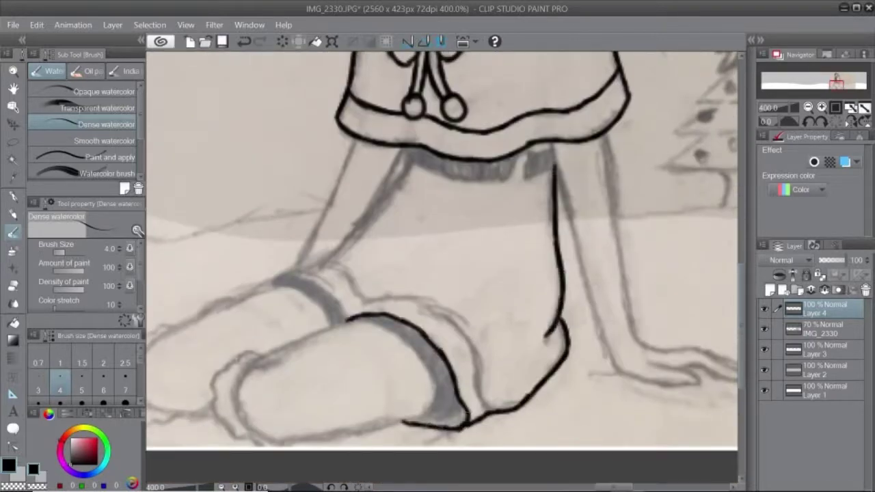
Step: Ink the back stocking's top band, the front edge of the skirt and the skirt's fur hem
left_click_drag(279, 273, 346, 318)
mouse_move(409, 149)
left_mouse_down()
mouse_move(342, 243)
mouse_move(279, 273)
left_mouse_up()
mouse_move(322, 264)
left_mouse_down()
mouse_move(357, 291)
mouse_move(400, 296)
left_mouse_up()
left_click_drag(369, 304, 349, 318)
left_click_drag(393, 295, 498, 410)
Step: Ink the outlines of the front and back legs following the sketch
key("e")
mouse_move(346, 314)
left_mouse_down()
mouse_move(378, 298)
mouse_move(247, 363)
mouse_move(256, 441)
left_mouse_up()
left_click(14, 233)
scroll(257, 424, "down", 2)
left_click_drag(263, 379, 424, 352)
mouse_move(355, 254)
left_mouse_down()
mouse_move(387, 264)
mouse_move(437, 354)
mouse_move(465, 353)
left_mouse_up()
Step: Ink the back stocking's band line and the scalloped cuffs at the ends of both legs
scroll(465, 353, "left", 5)
mouse_move(545, 210)
left_mouse_down()
mouse_move(405, 288)
mouse_move(470, 348)
mouse_move(577, 212)
left_mouse_up()
mouse_move(524, 287)
left_mouse_down()
mouse_move(479, 345)
mouse_move(536, 383)
left_mouse_up()
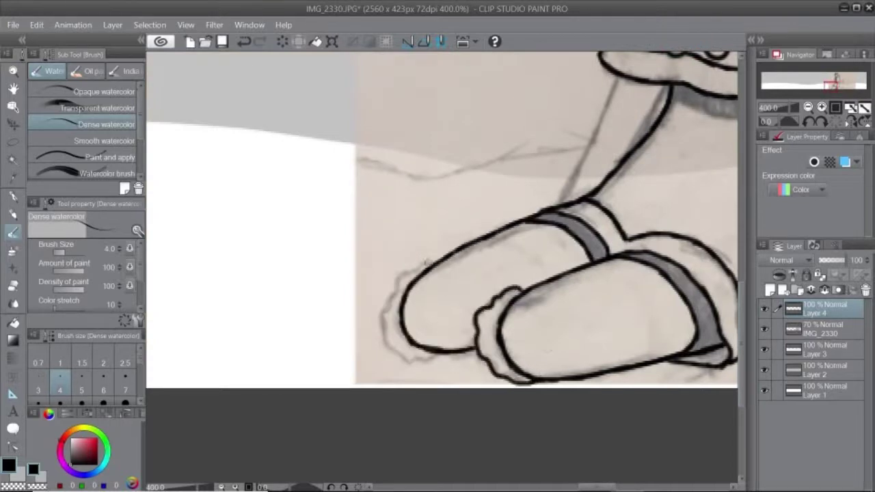
mouse_move(427, 264)
left_mouse_down()
mouse_move(391, 298)
mouse_move(419, 358)
left_mouse_up()
Step: Ink the two belt segments beneath the cape's hem
scroll(441, 267, "down", 3)
scroll(441, 267, "up", 3)
left_click_drag(297, 274, 393, 291)
left_click_drag(411, 263, 437, 291)
Step: Ink the supporting arm behind the figure, including its hand and fingers resting on the ground
left_click_drag(437, 251, 454, 342)
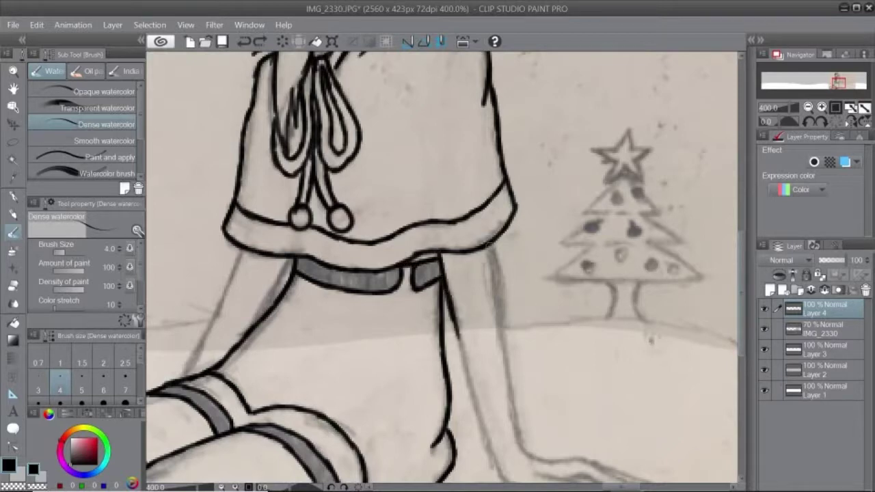
left_click_drag(487, 244, 503, 342)
scroll(503, 342, "down", 3)
mouse_move(502, 205)
left_mouse_down()
mouse_move(574, 337)
mouse_move(643, 366)
left_mouse_up()
mouse_move(575, 350)
left_mouse_down()
mouse_move(623, 368)
mouse_move(609, 364)
left_mouse_up()
left_click_drag(583, 335, 656, 360)
mouse_move(452, 199)
left_mouse_down()
mouse_move(550, 369)
mouse_move(585, 373)
left_mouse_up()
left_click_drag(467, 352, 514, 368)
Step: Ink the front arm between the cape's hem and the knees
left_click_drag(289, 139, 565, 255)
left_click_drag(515, 243, 465, 366)
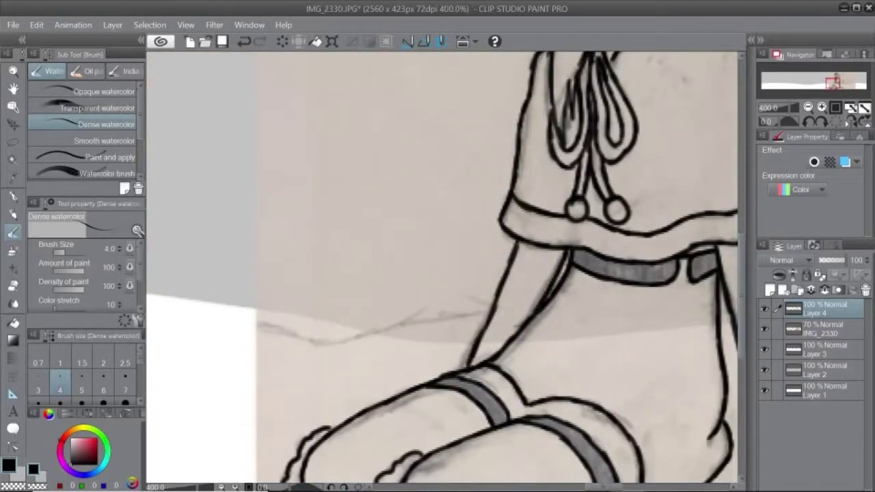
scroll(466, 366, "up", 5)
scroll(465, 366, "down", 2)
key("ctrl+alt+0")
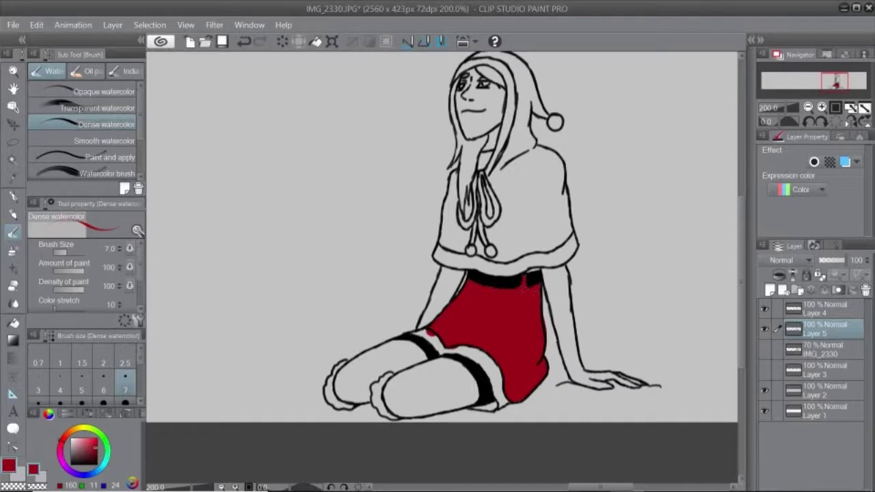
Step: Paint the cape and the hood dark red on Layer 5 with a size 7 brush
left_click_drag(517, 127, 498, 167)
mouse_move(491, 239)
left_mouse_down()
mouse_move(549, 245)
mouse_move(568, 226)
mouse_move(563, 179)
mouse_move(542, 147)
mouse_move(498, 171)
left_mouse_up()
mouse_move(519, 84)
left_mouse_down()
mouse_move(536, 145)
mouse_move(540, 85)
mouse_move(550, 77)
left_mouse_up()
scroll(441, 266, "up", 2)
left_click_drag(483, 117, 521, 152)
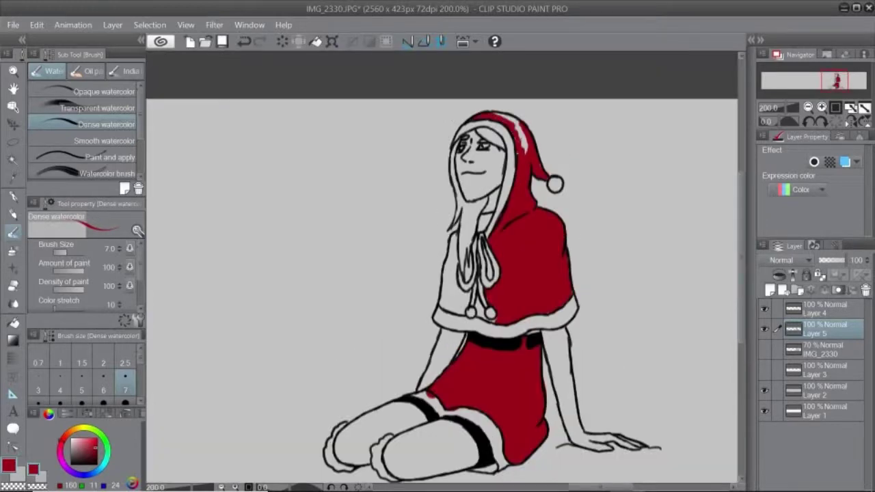
Step: Paint the gaps inside the bow loops and the front side of the cape in the same dark red
key("e")
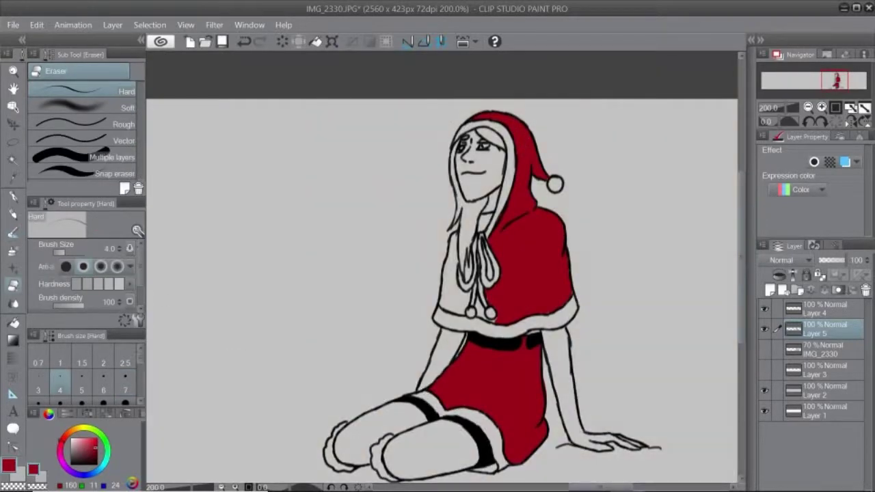
key("b")
left_click_drag(488, 246, 489, 275)
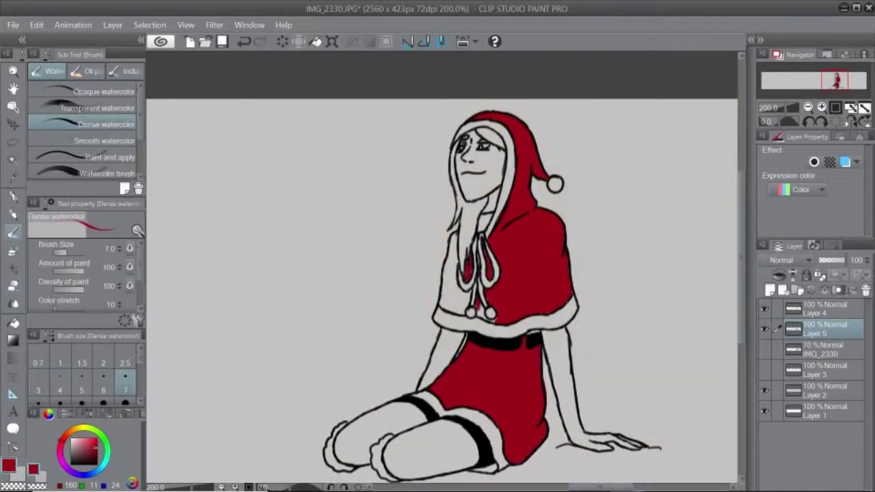
left_click_drag(455, 236, 443, 302)
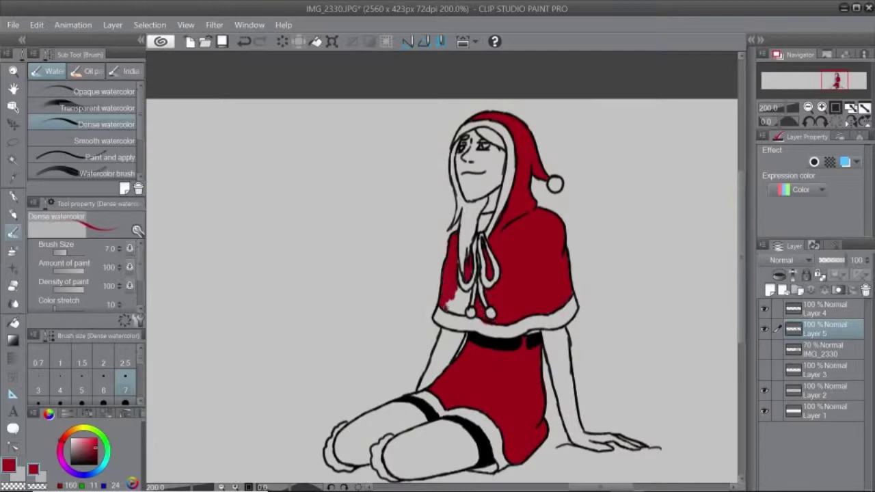
scroll(442, 270, "down", 2)
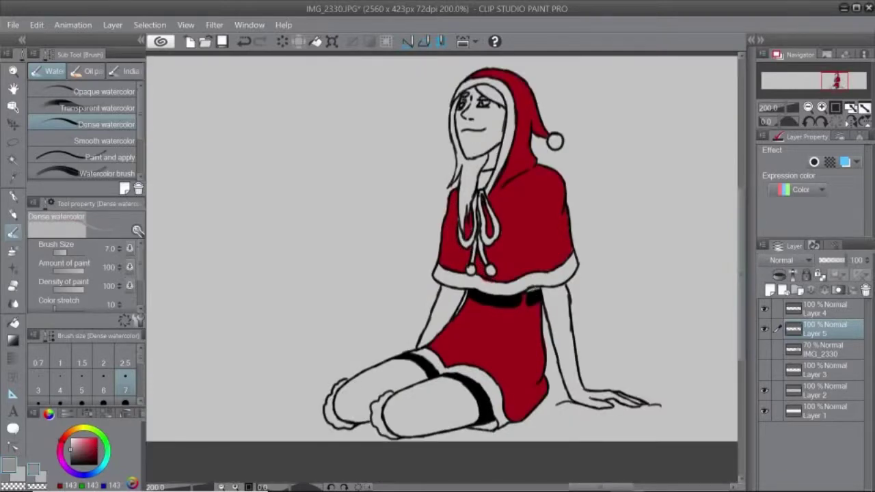
Step: Reduce the brush size to 5 and paint the cape's fur hem white
key("[")
key("[")
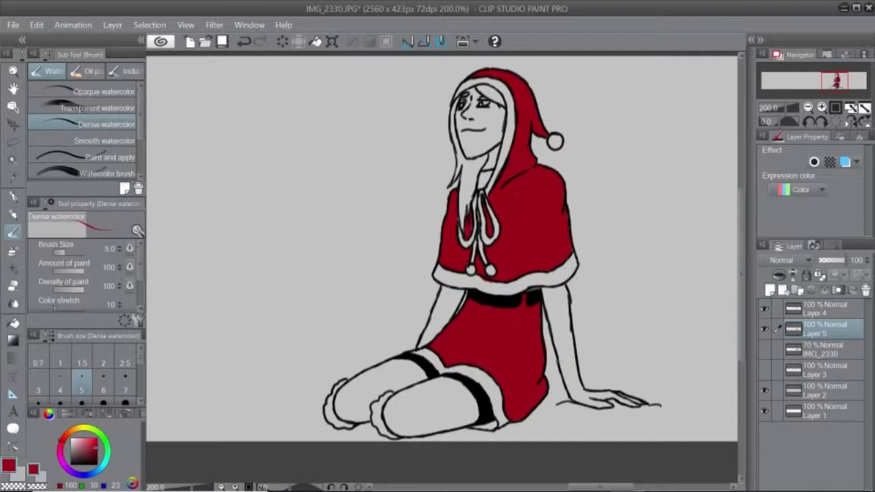
left_click(469, 411, "alt")
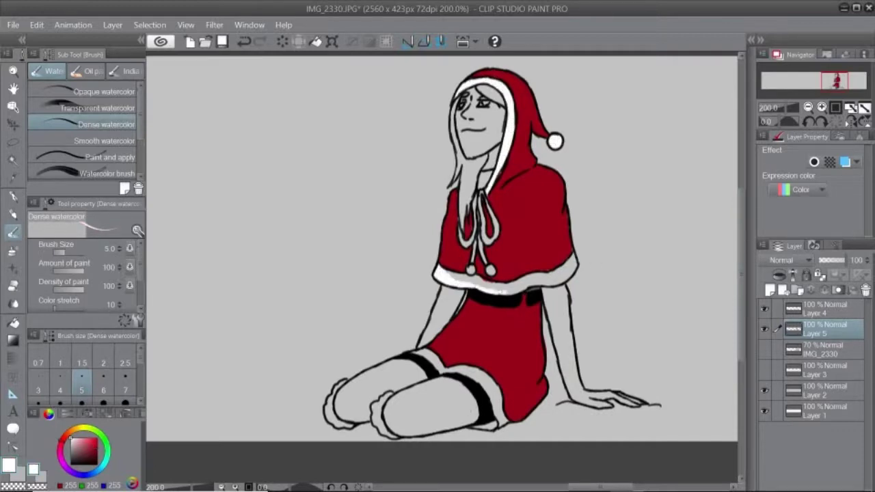
mouse_move(573, 255)
left_mouse_down()
mouse_move(560, 282)
mouse_move(573, 263)
left_mouse_up()
left_click_drag(452, 280, 561, 277)
Step: Paint the collar at the neck black and the skirt's fur hem white
left_click(481, 177, "alt")
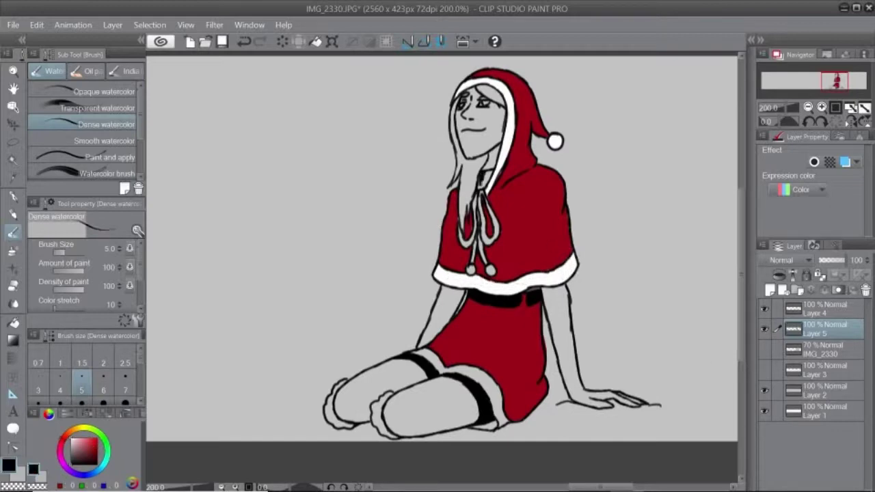
key("x")
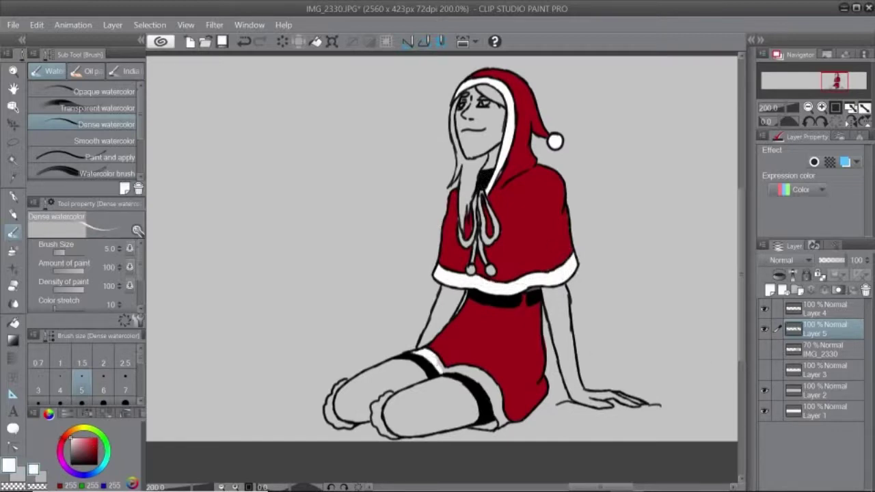
left_click_drag(463, 369, 496, 396)
Step: Paint the scalloped leg cuffs and cord pompoms white and the bow ribbons off-white, checking against the sketch layer
left_click(74, 443)
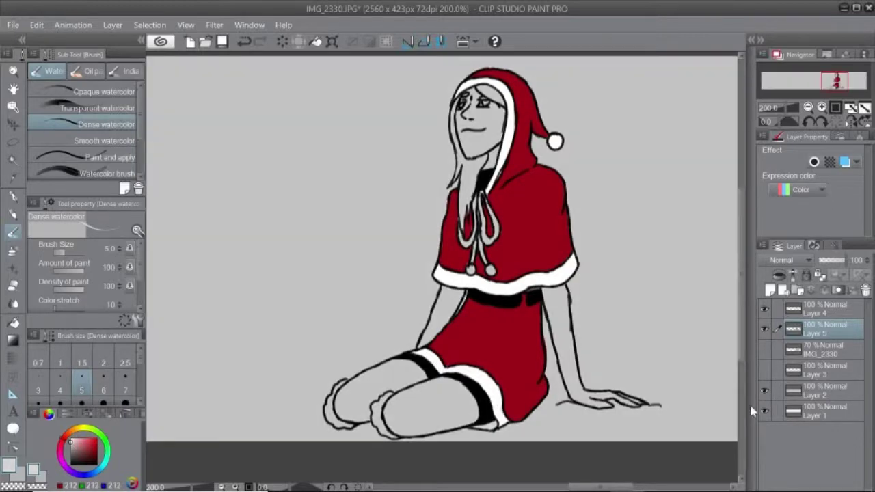
left_click_drag(73, 443, 69, 451)
left_click(764, 349)
left_click(765, 350)
left_click(73, 438)
mouse_move(349, 379)
left_mouse_down()
mouse_move(336, 387)
mouse_move(346, 426)
left_mouse_up()
left_click(74, 443)
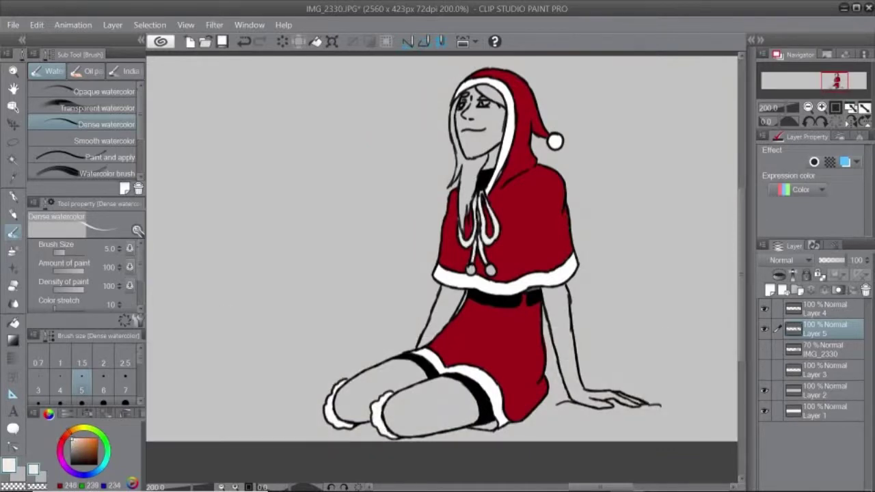
left_click(72, 438)
Step: Open the IcicFox Character Design image from the Drawings in Paint Pro folder as a colour reference
left_click(13, 25)
left_click(43, 70)
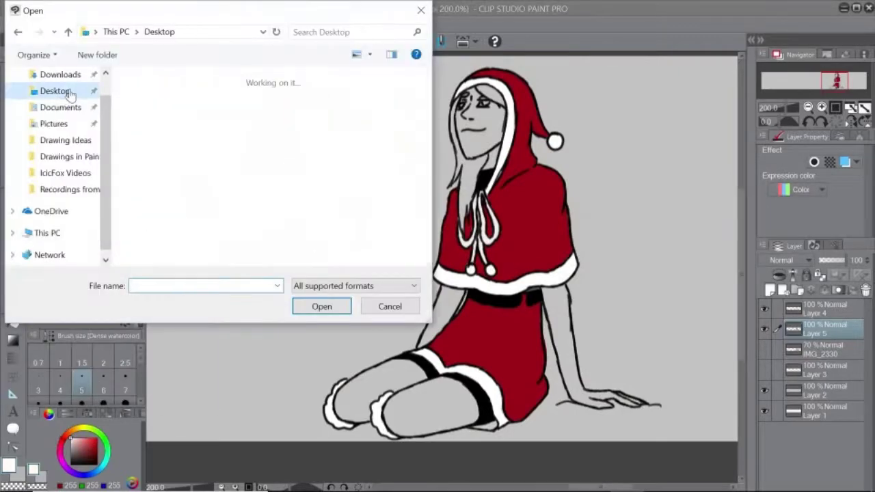
left_click_drag(425, 96, 425, 147)
left_click(313, 122)
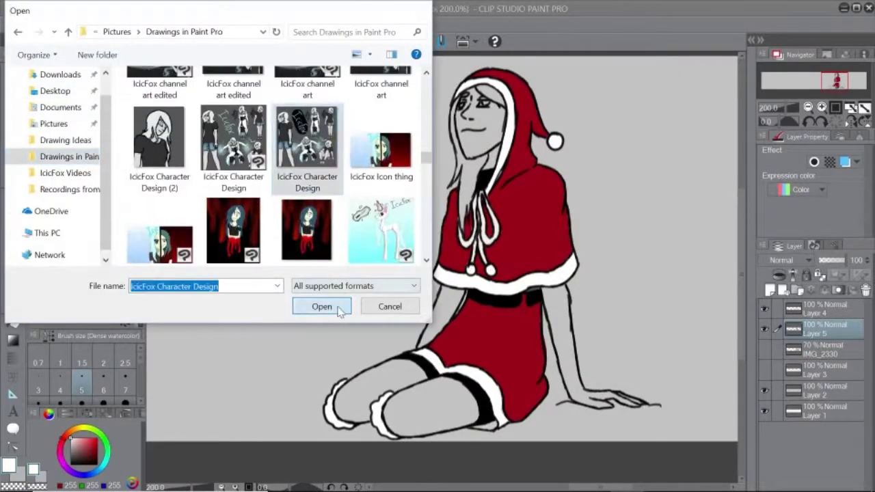
left_click(322, 307)
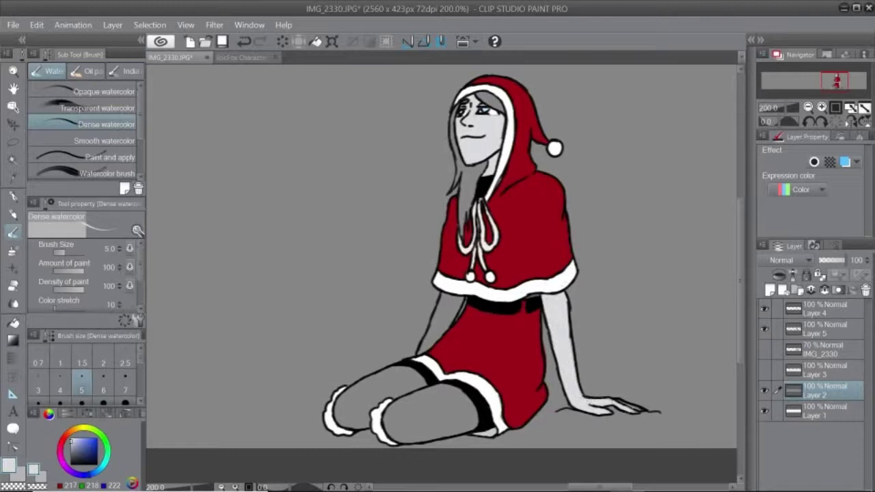
Step: Paint the front arm and both legs pale grey on Layer 2, starting with a size 7 brush
left_click(125, 383)
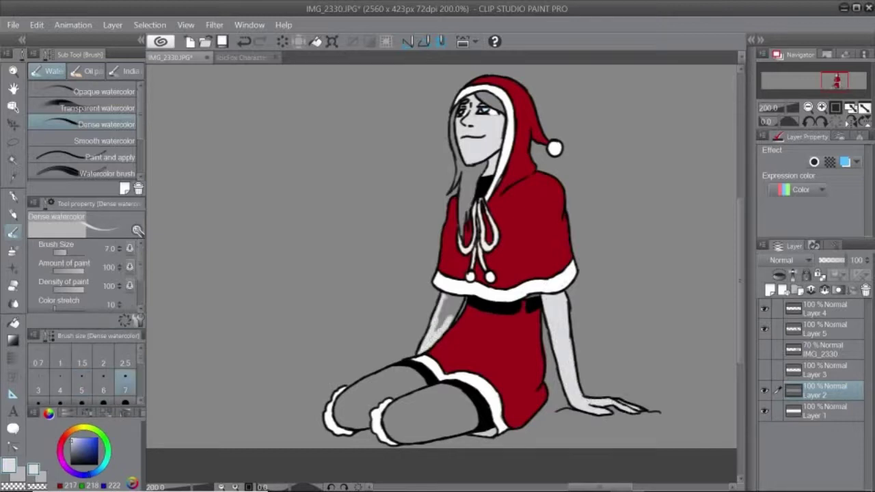
left_click_drag(458, 294, 438, 331)
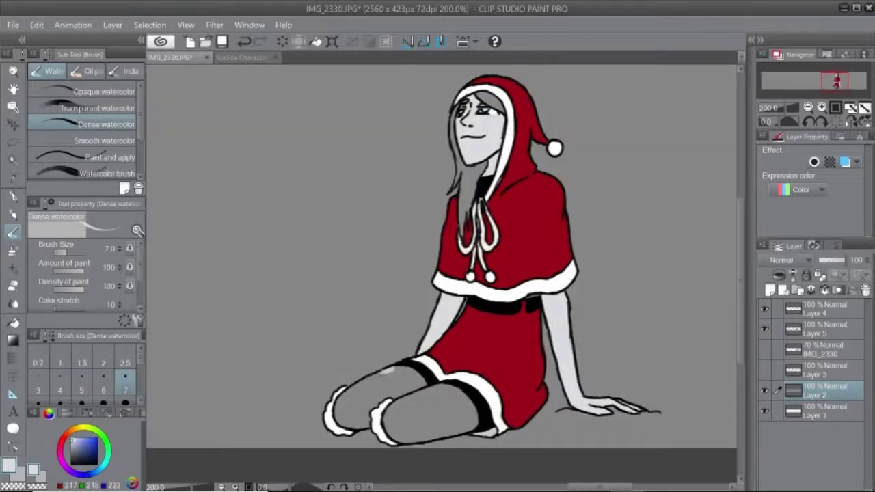
mouse_move(393, 369)
left_mouse_down()
mouse_move(344, 402)
mouse_move(339, 424)
left_mouse_up()
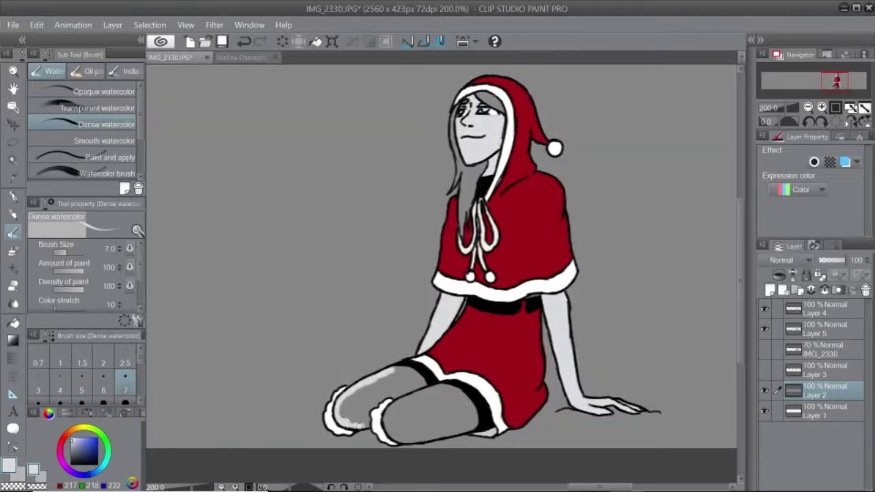
mouse_move(410, 383)
left_mouse_down()
mouse_move(380, 374)
mouse_move(346, 417)
mouse_move(438, 396)
mouse_move(396, 431)
mouse_move(462, 400)
mouse_move(410, 414)
mouse_move(458, 414)
left_mouse_up()
left_click(126, 402)
Step: Reduce the brush size to 6 and paint the fringe and long hair strands near-white on Layer 2
key("bracketleft")
key("bracketleft")
key("bracketleft")
key("bracketleft")
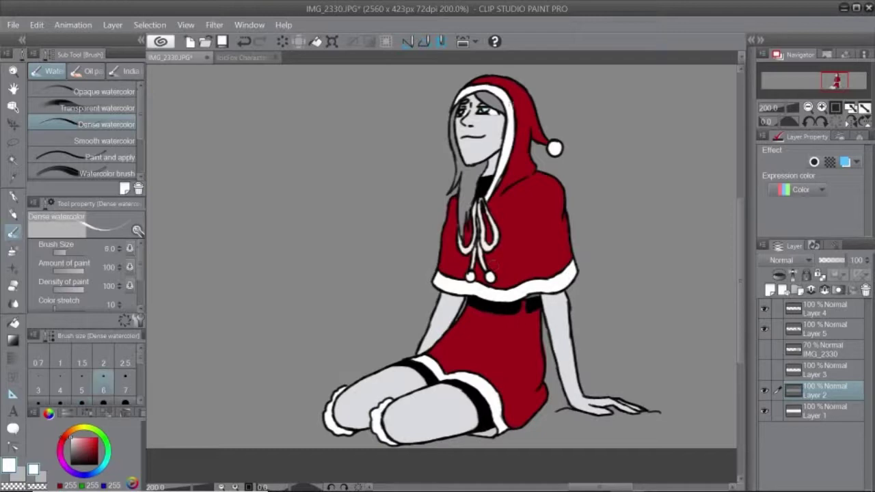
left_click(484, 96, "alt")
mouse_move(454, 106)
left_mouse_down()
mouse_move(456, 183)
mouse_move(472, 217)
left_mouse_up()
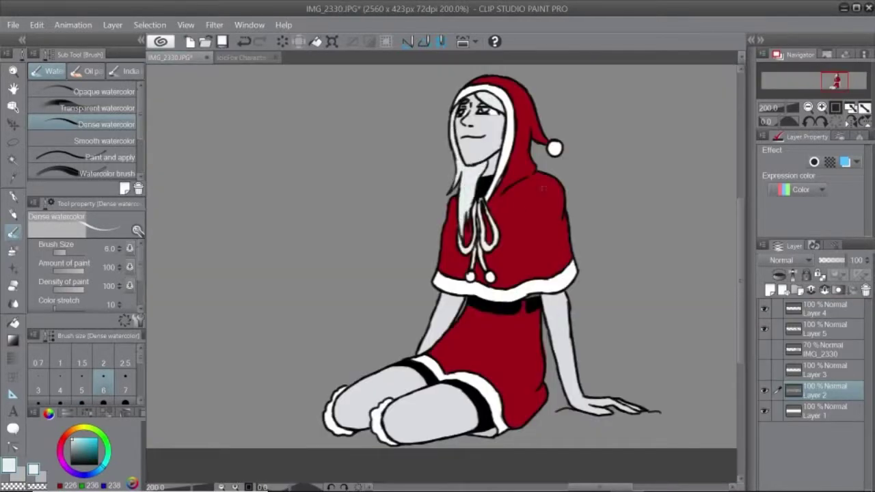
Step: Try a green marking beneath the eye with a size 4 brush and undo it
left_click(65, 465)
left_click(97, 452)
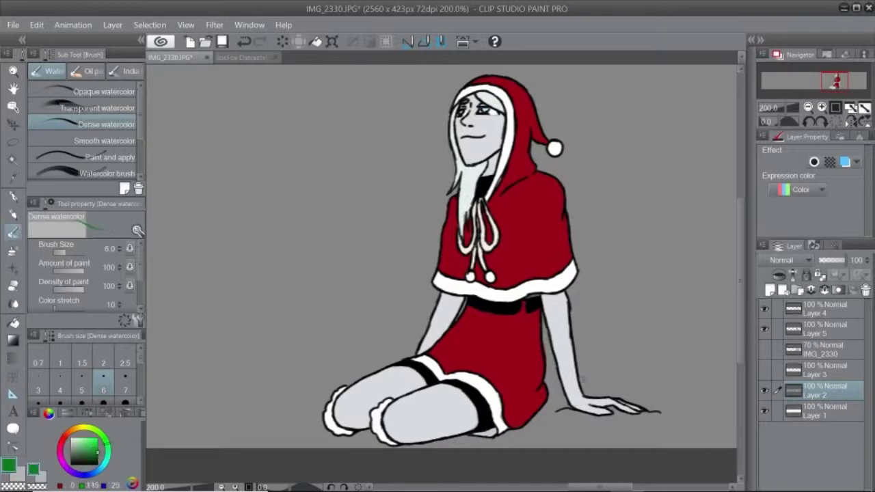
left_click(60, 383)
left_click(104, 438)
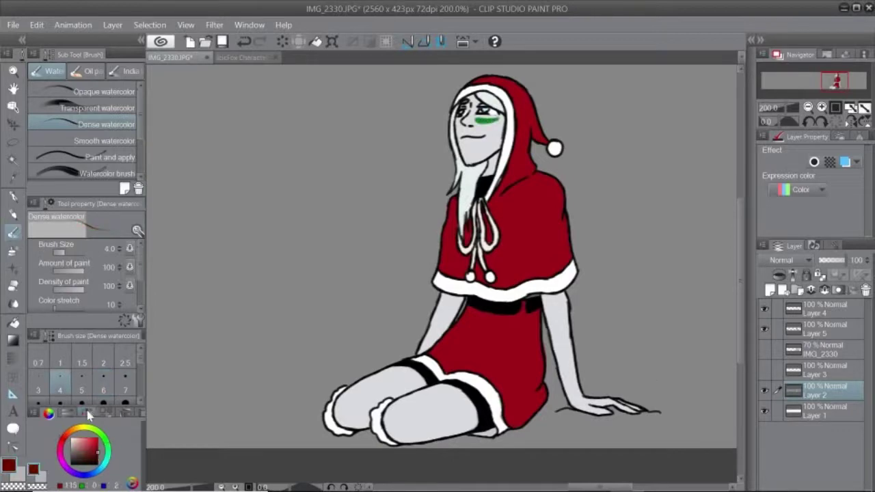
key("ctrl+z")
key("ctrl+z")
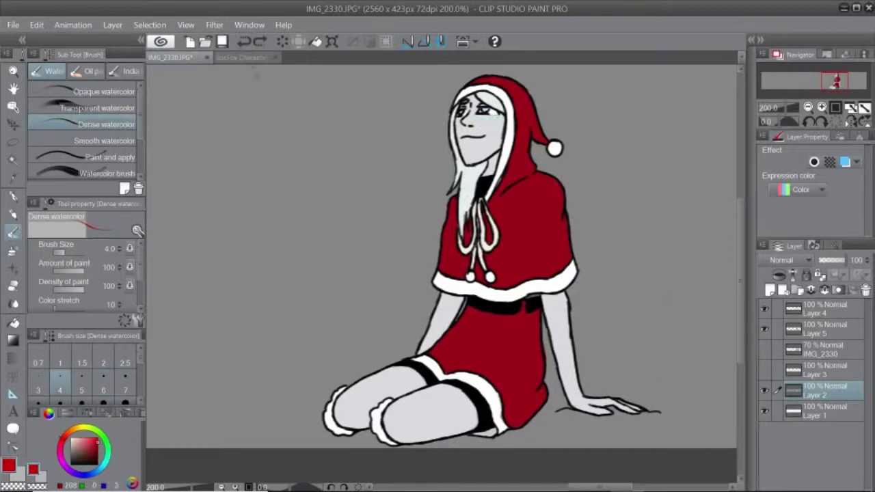
Step: Switch to Layer 5, pick the pale grey skin colour and paint the face and neck
key("minus")
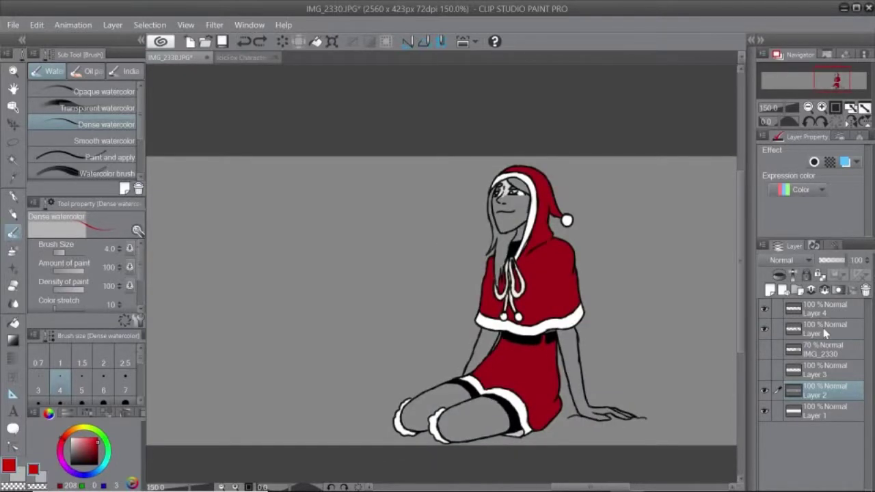
left_click(767, 331)
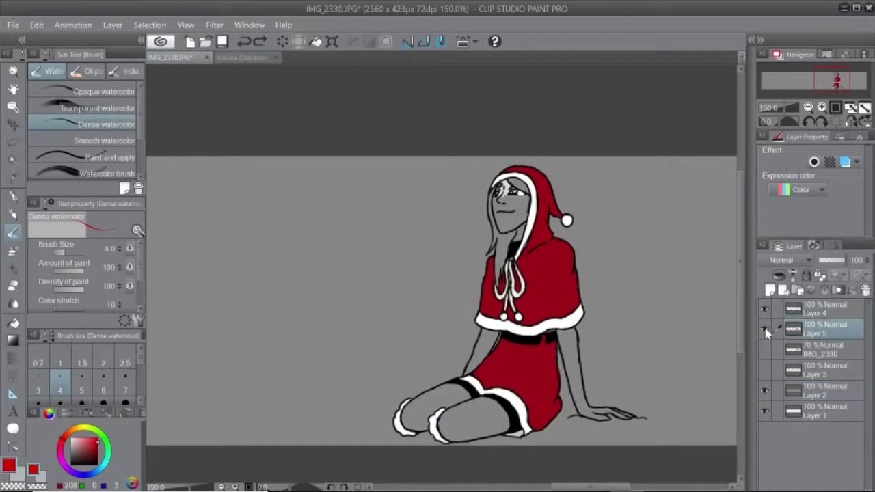
scroll(536, 239, "up", 3)
left_click(508, 216, "alt")
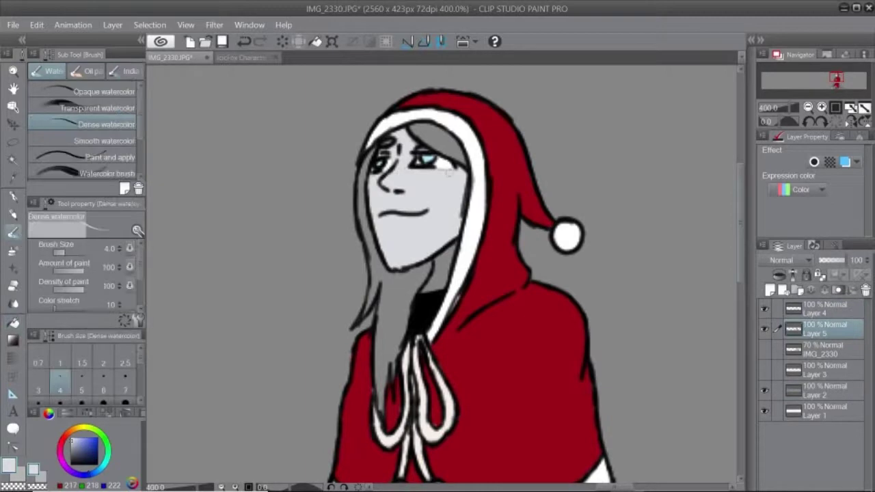
left_click_drag(431, 250, 445, 290)
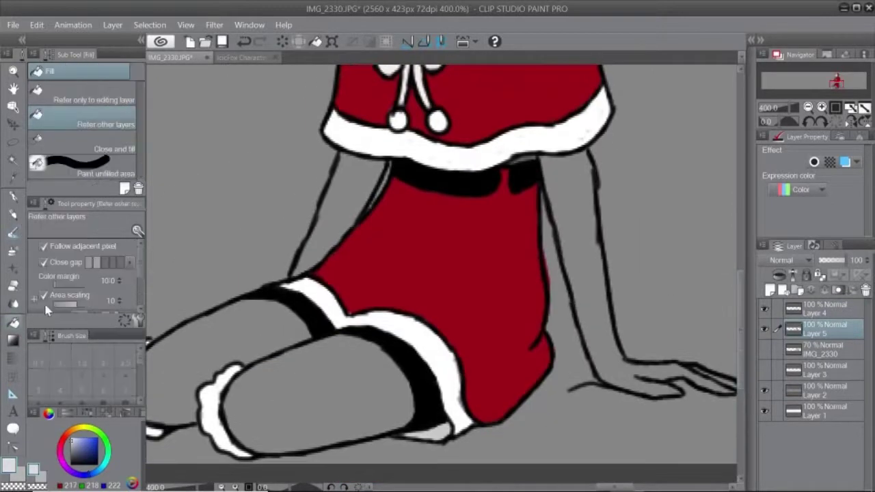
Step: Fill both arms with the pale grey skin colour, try filling the front leg and undo that last fill
left_click(338, 212)
left_click(575, 259)
left_click(290, 416)
key("ctrl+z")
Step: Brush the pale grey skin colour over the legs and the resting hand
key("b")
mouse_move(267, 318)
left_mouse_down()
mouse_move(404, 318)
mouse_move(281, 400)
mouse_move(358, 340)
mouse_move(411, 315)
mouse_move(387, 424)
mouse_move(472, 431)
mouse_move(501, 356)
mouse_move(424, 403)
left_mouse_up()
left_click_drag(616, 274, 308, 273)
left_click_drag(507, 369, 550, 388)
Step: Touch up the cape's white hem trim and paint the hair pale grey with size 7 and size 5 brushes
scroll(438, 274, "up", 5)
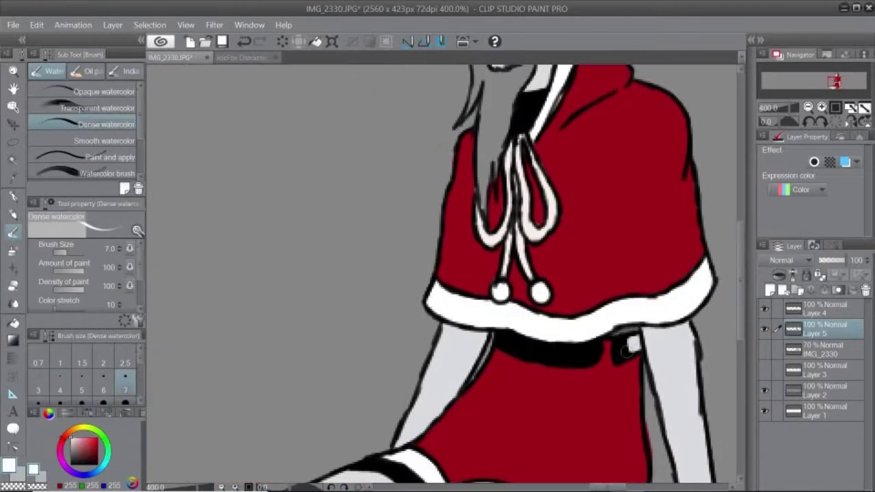
left_click_drag(424, 273, 699, 296)
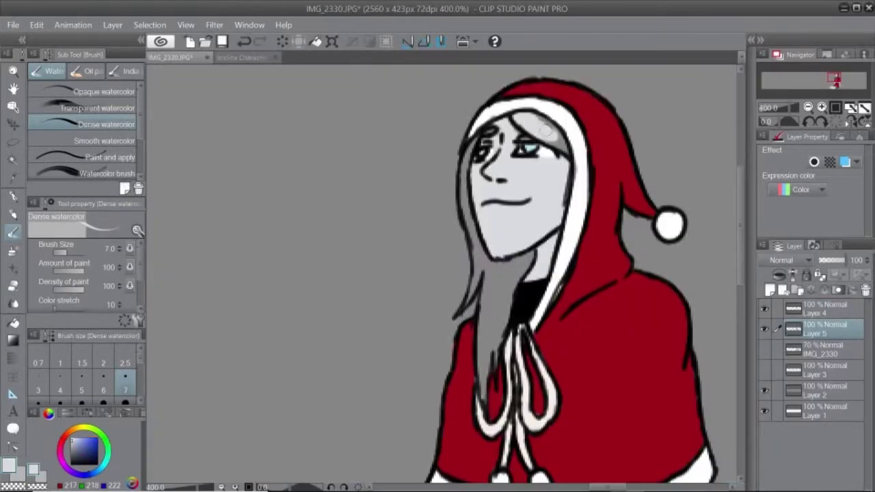
mouse_move(467, 140)
left_mouse_down()
mouse_move(465, 199)
mouse_move(486, 311)
mouse_move(509, 266)
left_mouse_up()
left_click(82, 377)
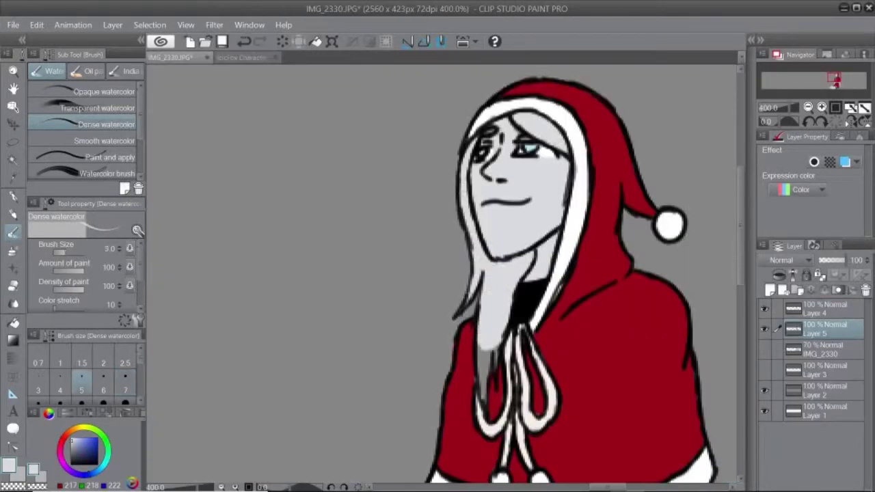
left_click_drag(471, 288, 489, 336)
Step: Retouch the hood's white trim beside the face and repaint the hair strands in a pale icy blue (226, 236, 238)
left_click(573, 157, "alt")
left_click_drag(573, 157, 575, 192)
left_click(491, 131, "alt")
left_click(469, 145, "alt")
mouse_move(469, 145)
left_mouse_down()
mouse_move(479, 301)
mouse_move(496, 328)
mouse_move(521, 266)
left_mouse_up()
left_click_drag(532, 147, 549, 106)
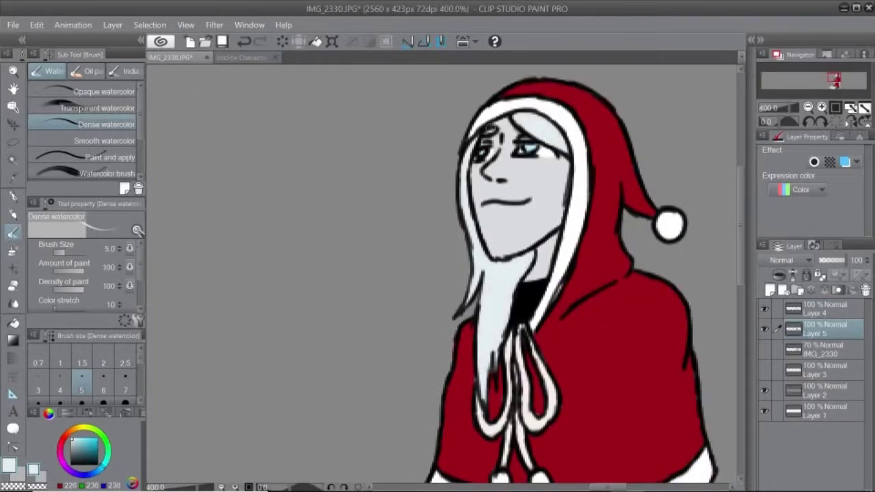
Step: Paint both eyelids with the dark red sampled from the hood and try a size 3 stroke along the mouth
scroll(742, 287, "up", 2)
left_click(602, 206, "alt")
scroll(655, 318, "down", 1)
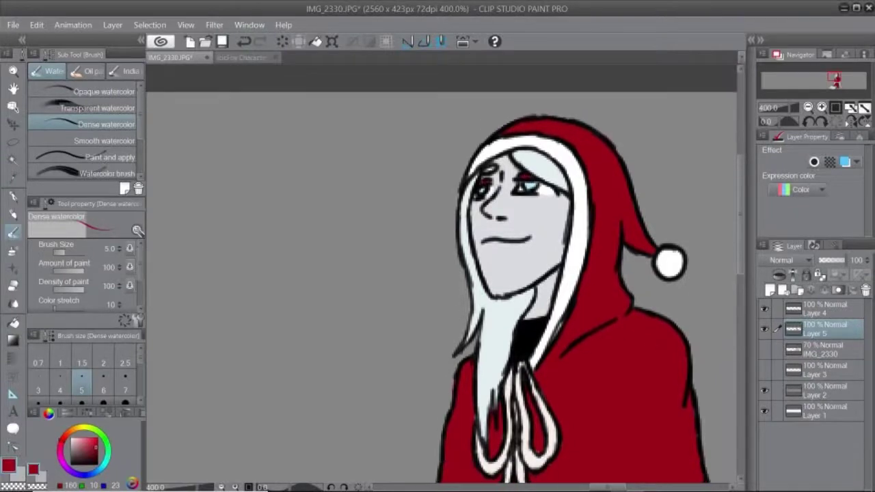
left_click(39, 391)
left_click_drag(484, 238, 515, 239)
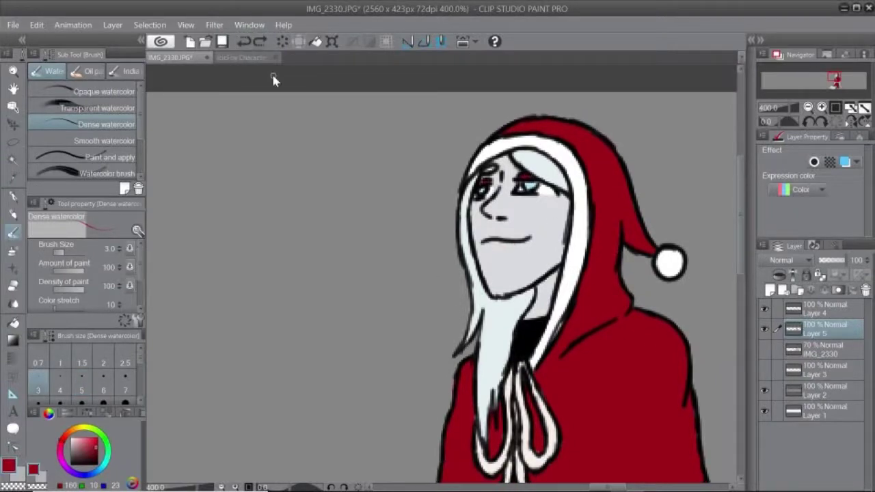
Step: Switch to Chrome, close the art image search tab and return to the illustration in Clip Studio Paint
key("ctrl+minus")
key("ctrl+minus")
key("ctrl+minus")
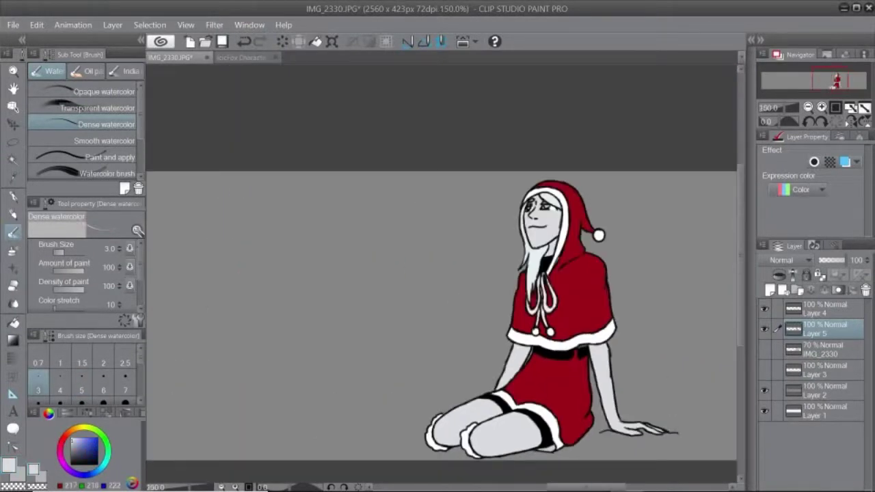
key("d")
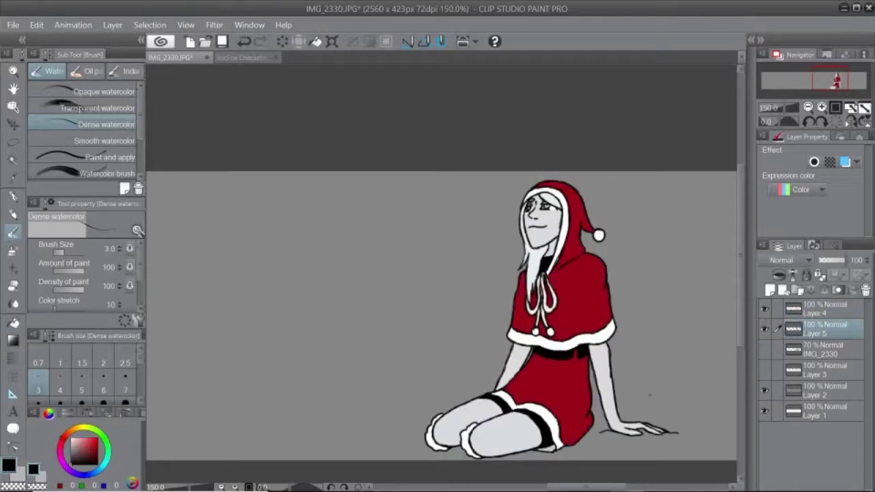
key("ctrl+minus")
key("ctrl+minus")
key("ctrl+minus")
left_click(583, 480)
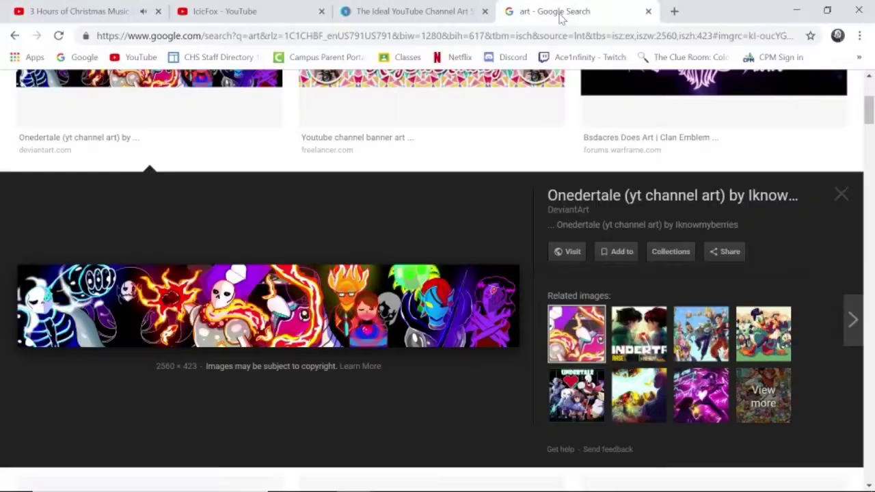
left_click(648, 13)
key("alt+Tab")
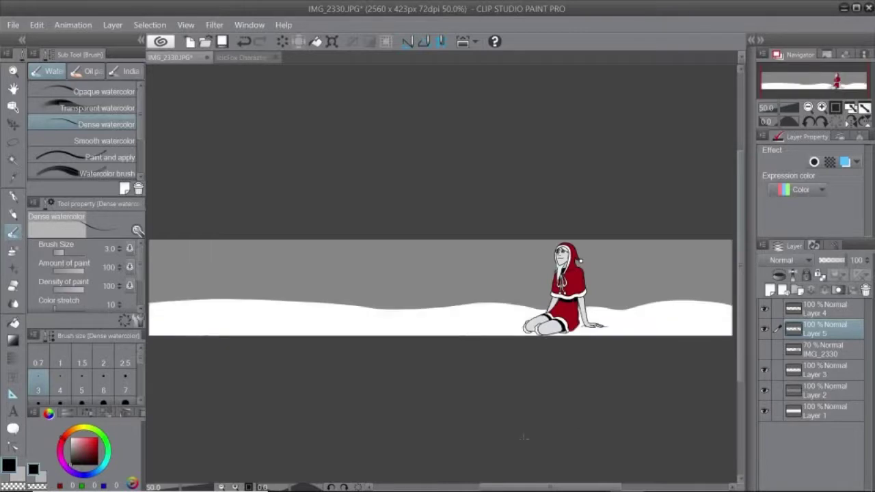
Step: Show the Layer 3 snow and fill the sky on Layer 2 with light blue
left_click_drag(99, 456, 80, 444)
left_click(451, 288)
left_click(764, 370)
Step: Paint three near-white clouds (238, 252, 255) across the sky on Layer 2 with a size 50 Dense watercolor brush
left_click(86, 441)
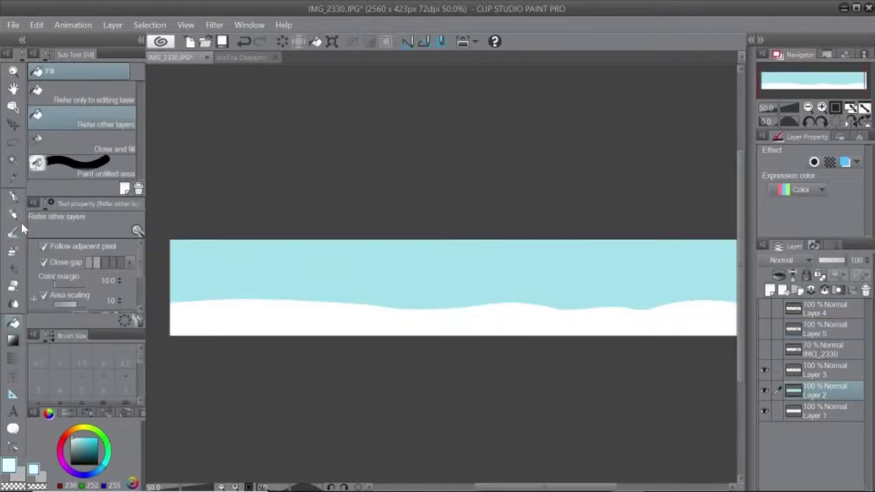
key("b")
left_click_drag(280, 259, 244, 262)
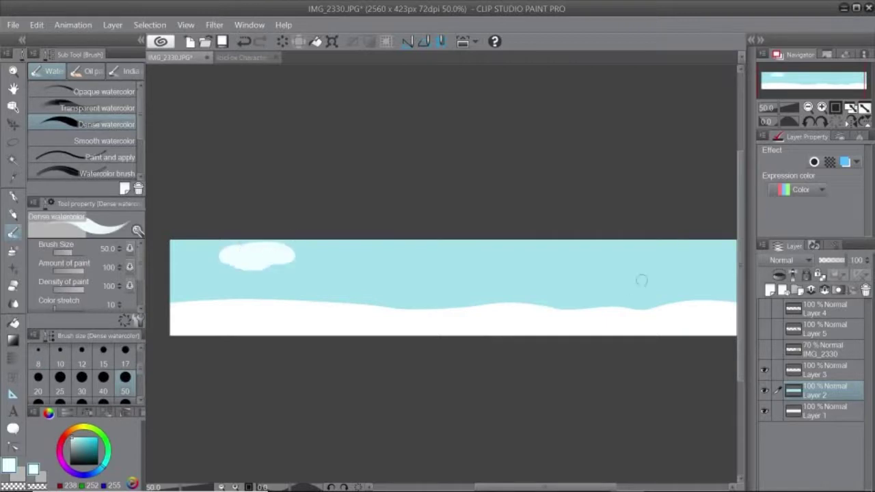
mouse_move(565, 271)
left_mouse_down()
mouse_move(595, 263)
mouse_move(569, 272)
left_mouse_up()
left_click_drag(370, 253, 455, 243)
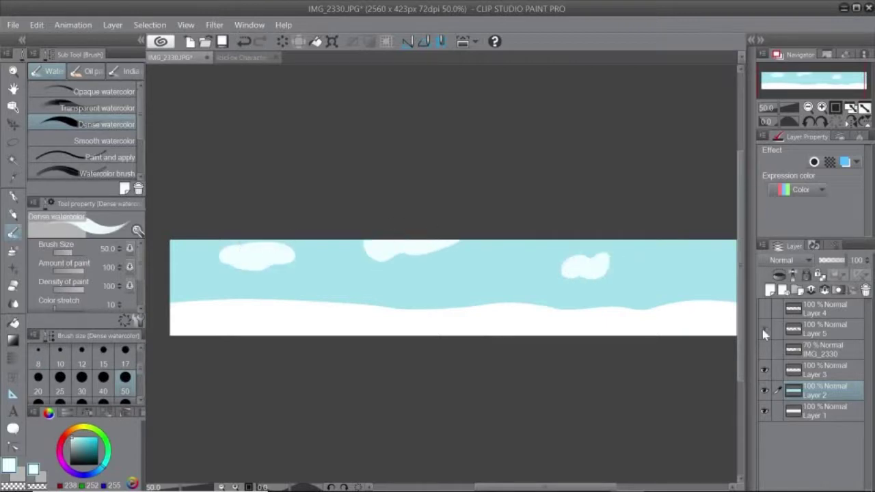
Step: Add a layer above the snow and paint a dark green pine tree with size 15, shading its branches in darker green
left_click(91, 457)
left_click(103, 351)
left_click(770, 289)
mouse_move(216, 307)
left_mouse_down()
mouse_move(247, 294)
mouse_move(282, 305)
left_mouse_up()
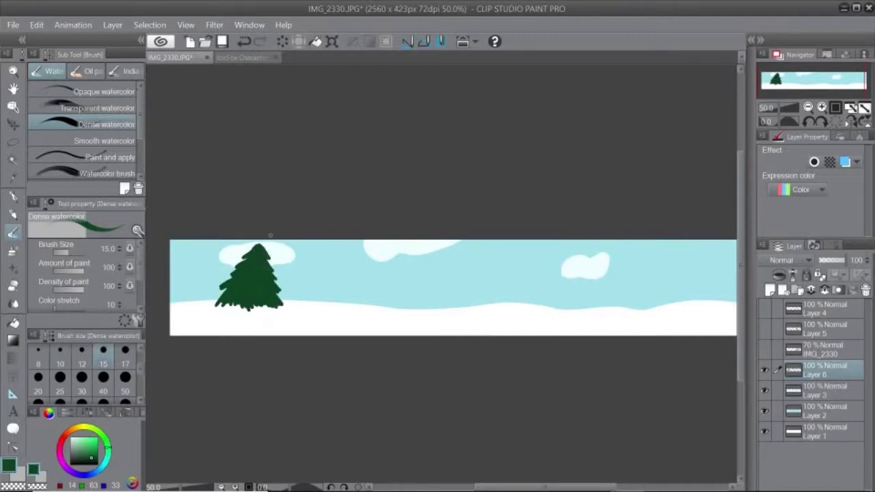
left_click(93, 463)
left_click_drag(242, 270, 256, 266)
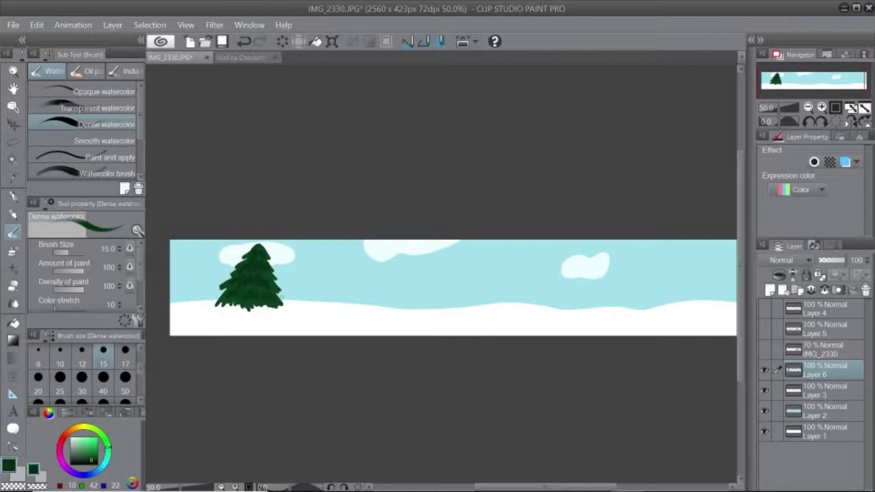
Step: Add a layer beneath the tree for a dark brown trunk and group both layers into a folder
left_click(771, 290)
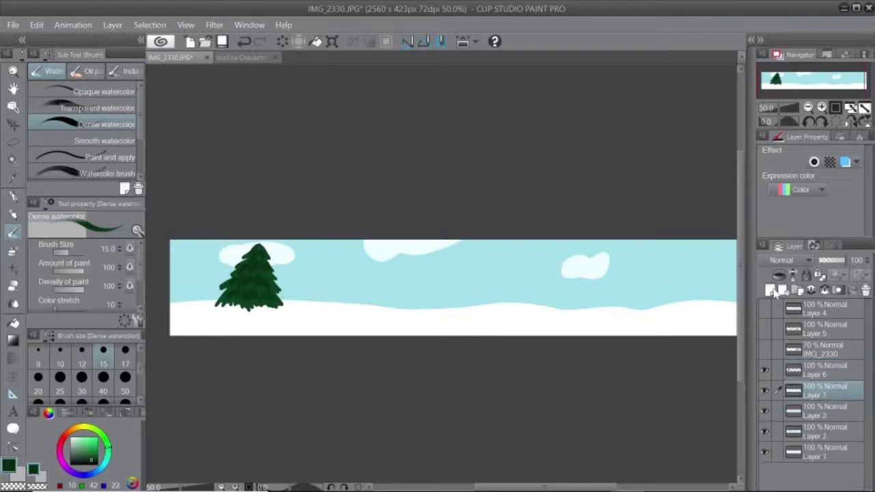
left_click(823, 375, "shift")
key("ctrl+g")
Step: Lasso the tree, duplicate its folder and place a smaller copy just beside the original
key("m")
mouse_move(290, 219)
left_mouse_down()
mouse_move(275, 321)
mouse_move(305, 236)
left_mouse_up()
key("ctrl+shift+d")
left_click(280, 349)
left_click_drag(274, 292, 322, 291)
key("Return")
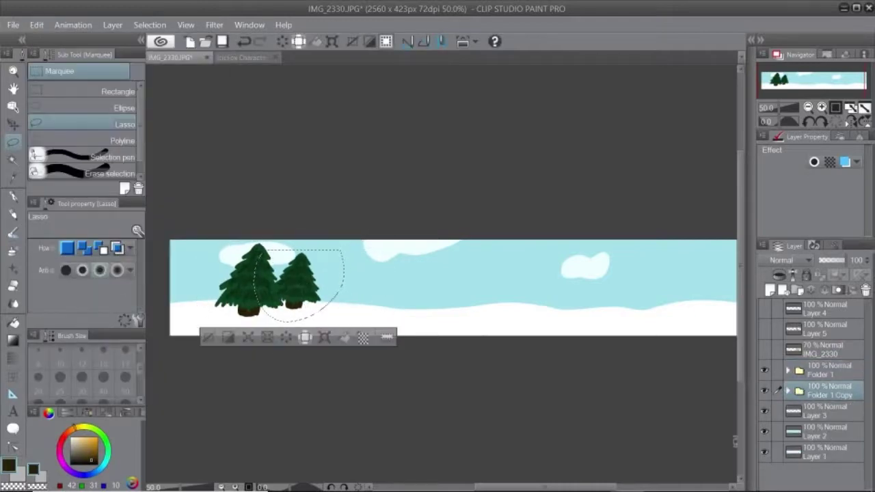
Step: Duplicate the smaller tree and move the copy to the far end of the banner, behind the character
key("ctrl+shift+d")
left_click(305, 337)
left_click_drag(301, 288, 611, 287)
key("Return")
Step: Duplicate the far-end tree, place the copy between it and the character and enlarge it
key("ctrl+shift+d")
key("ctrl+t")
left_click_drag(558, 284, 448, 289)
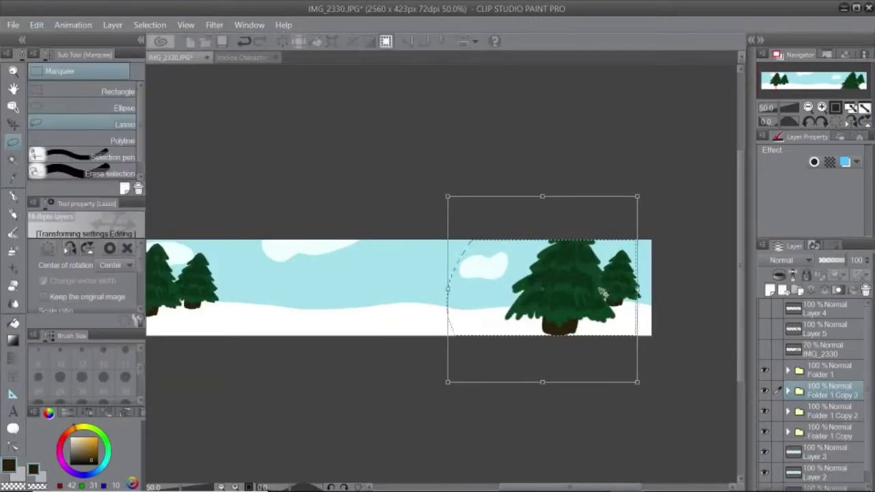
key("Return")
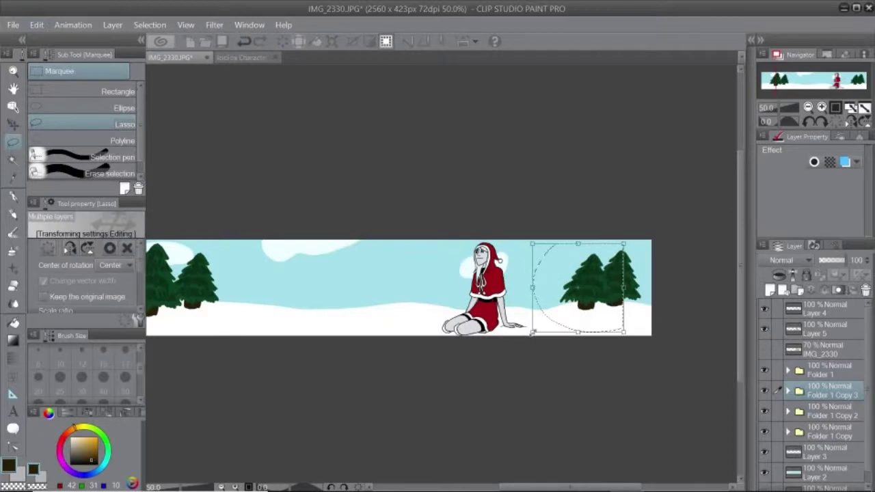
mouse_move(533, 332)
left_mouse_down()
mouse_move(502, 348)
mouse_move(512, 350)
left_mouse_up()
key("Return")
Step: Place another, smaller tree copy closest to the character and reorder its folder beneath the large tree's folder
left_click(613, 348)
key("ctrl+t")
left_click_drag(559, 297, 544, 292)
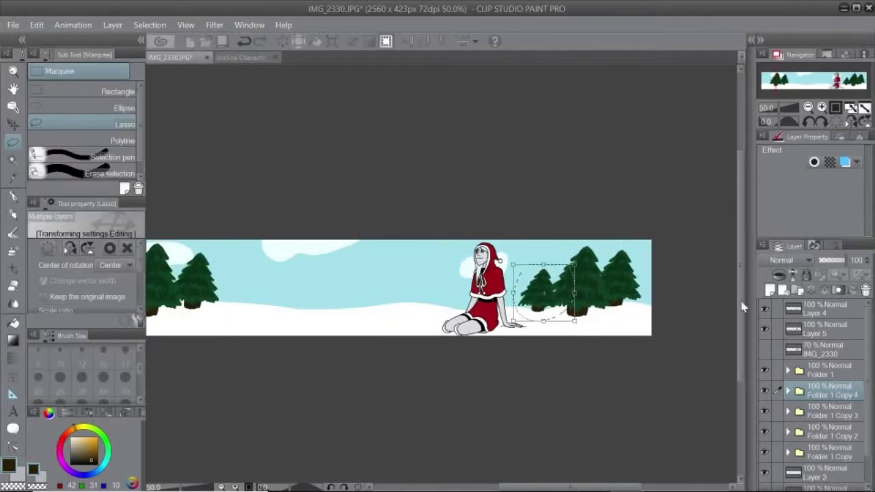
key("Return")
mouse_move(817, 370)
left_mouse_down()
mouse_move(815, 439)
mouse_move(814, 403)
left_mouse_up()
Step: Add a layer above Layer 4 and letter a large red capital I beside the first trees with a size 15 brush
key("ctrl+plus")
left_click_drag(636, 481, 610, 477)
scroll(605, 478, "down", 3)
key("b")
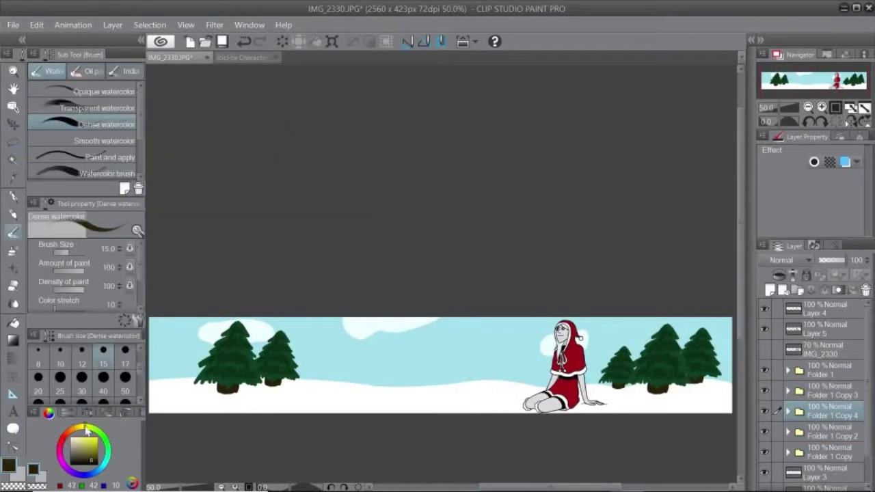
left_click(811, 369)
left_click(824, 308)
left_click(771, 291)
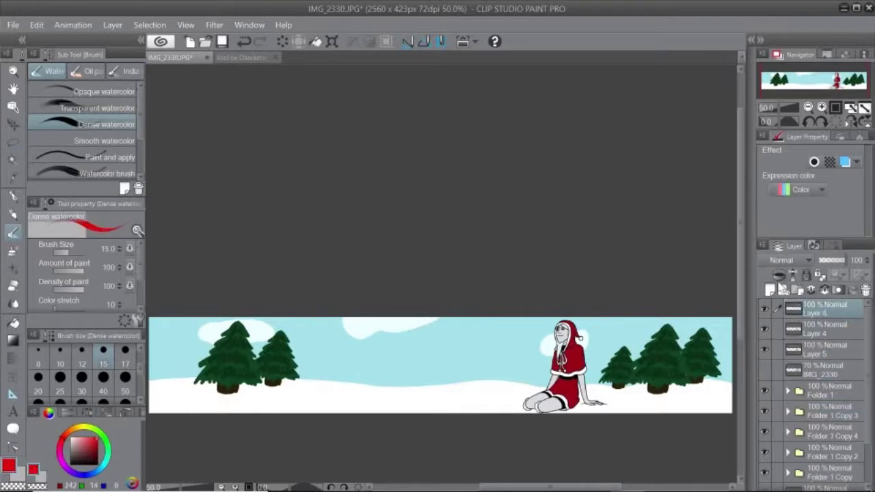
left_click_drag(320, 333, 363, 330)
left_click_drag(339, 332, 338, 376)
left_click_drag(322, 376, 358, 375)
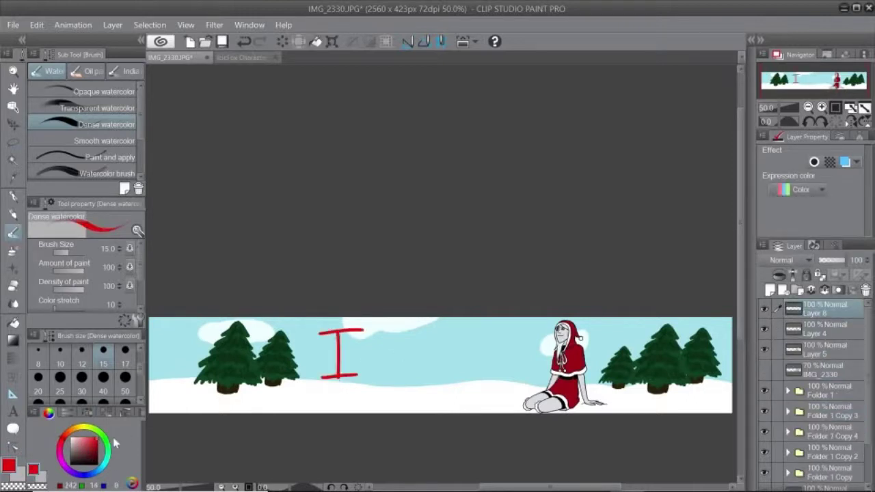
Step: Complete the handwritten name IcicFox with a green c, red i, green c and a black Fox
left_click(109, 464)
mouse_move(389, 351)
left_mouse_down()
mouse_move(390, 374)
mouse_move(427, 373)
left_mouse_up()
left_click(403, 341)
left_click_drag(448, 331, 447, 376)
left_click_drag(448, 333, 466, 331)
left_click_drag(448, 354, 461, 354)
left_click_drag(475, 352, 475, 352)
mouse_move(489, 348)
left_mouse_down()
mouse_move(513, 380)
mouse_move(491, 380)
left_mouse_up()
Step: Lasso the IcicFox lettering, enlarge it slightly and deselect it
key("m")
left_click_drag(304, 328, 519, 407)
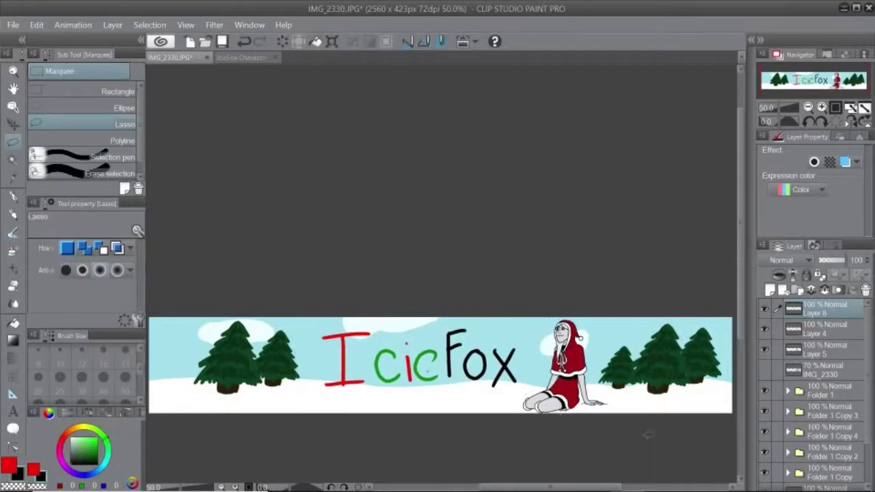
key("ctrl+d")
Step: Add a layer above the tree folders and dot green, red and blue ornaments over all the trees at size 15
scroll(273, 355, "up", 3)
left_click(820, 369)
left_click(772, 290)
key("b")
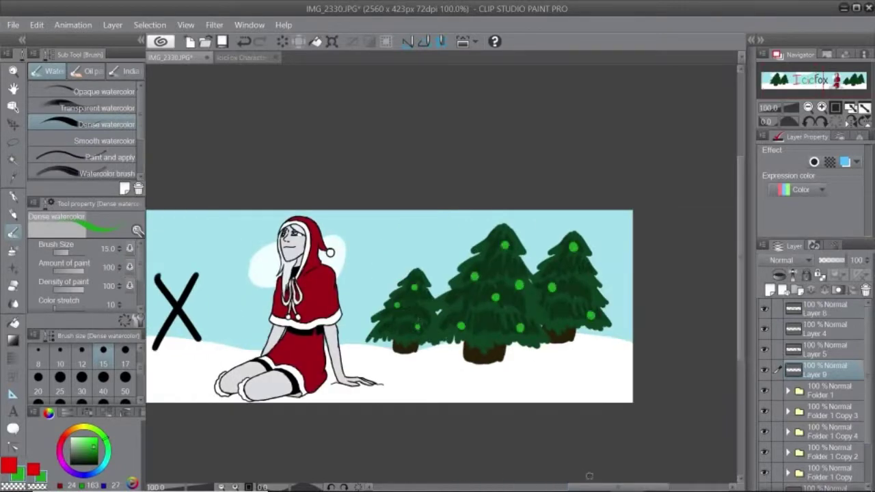
left_click(502, 269)
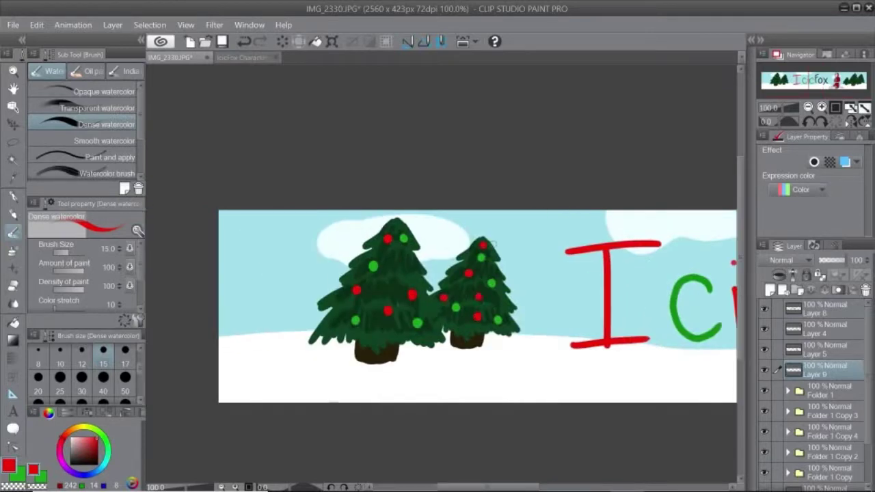
scroll(441, 307, "right", 10)
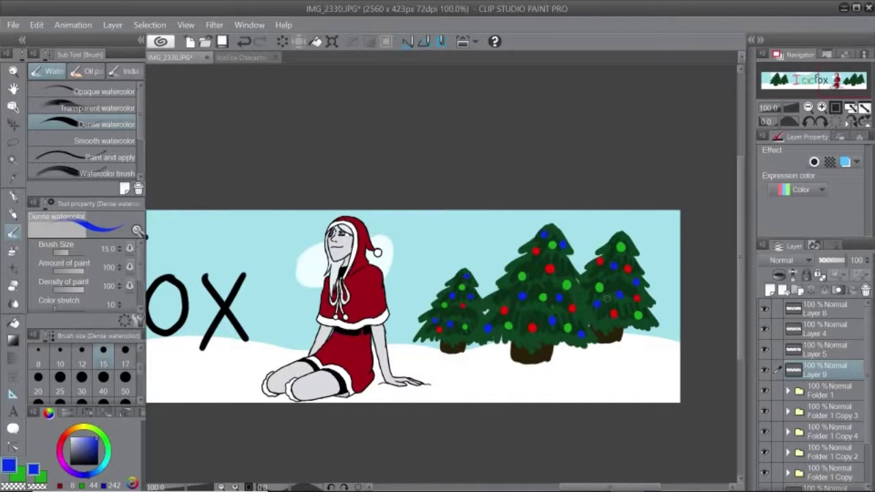
scroll(441, 306, "left", 15)
mouse_move(314, 361)
left_mouse_down()
mouse_move(316, 374)
mouse_move(340, 368)
left_mouse_up()
left_click(244, 42)
left_click(246, 45)
Step: Paint red and green presents in the snow beneath the two trees beside the lettering
mouse_move(386, 346)
left_mouse_down()
mouse_move(406, 360)
mouse_move(422, 347)
mouse_move(498, 368)
left_mouse_up()
scroll(441, 306, "right", 10)
left_click(247, 44)
scroll(441, 306, "left", 10)
mouse_move(300, 349)
left_mouse_down()
mouse_move(327, 368)
mouse_move(300, 358)
mouse_move(346, 369)
mouse_move(354, 351)
left_mouse_up()
left_click(99, 441)
left_click_drag(415, 336, 429, 354)
Step: Paint a round blue present in front of the larger tree and another beside the smaller tree's red presents
left_click(66, 465)
left_click_drag(321, 360, 328, 364)
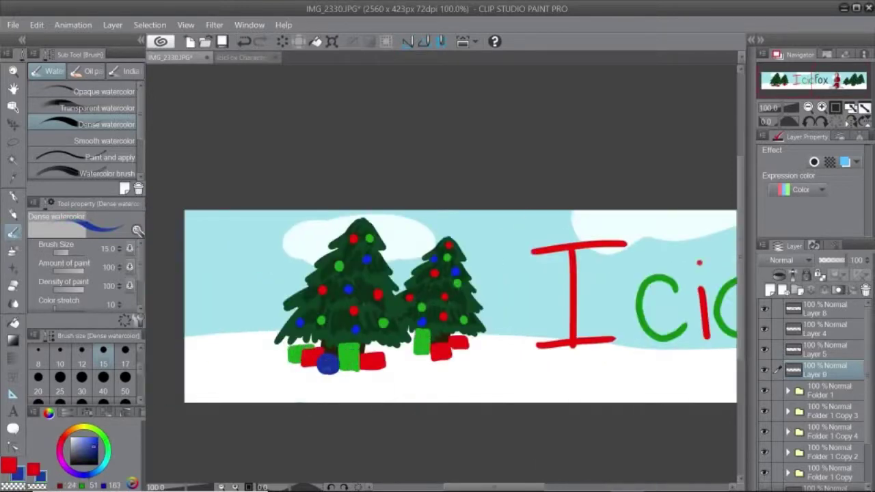
left_click(444, 350, "alt")
left_click_drag(450, 345, 452, 356)
Step: Paint light grey (205, 205, 205) ribbons and bows on all the presents
left_click(81, 441)
left_click_drag(348, 343, 348, 360)
left_click_drag(338, 356, 373, 368)
left_click_drag(363, 360, 385, 361)
left_click_drag(324, 361, 331, 363)
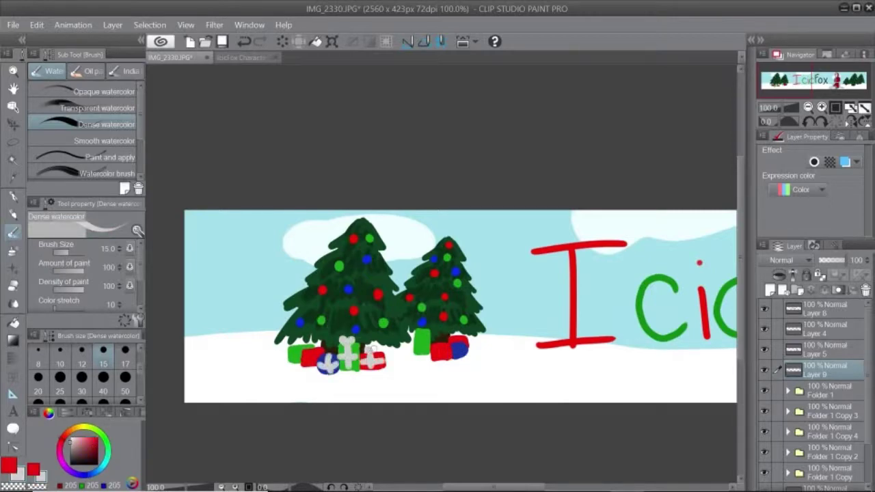
left_click_drag(422, 327, 422, 354)
mouse_move(416, 339)
left_mouse_down()
mouse_move(431, 340)
mouse_move(441, 358)
left_mouse_up()
left_click_drag(433, 349, 452, 348)
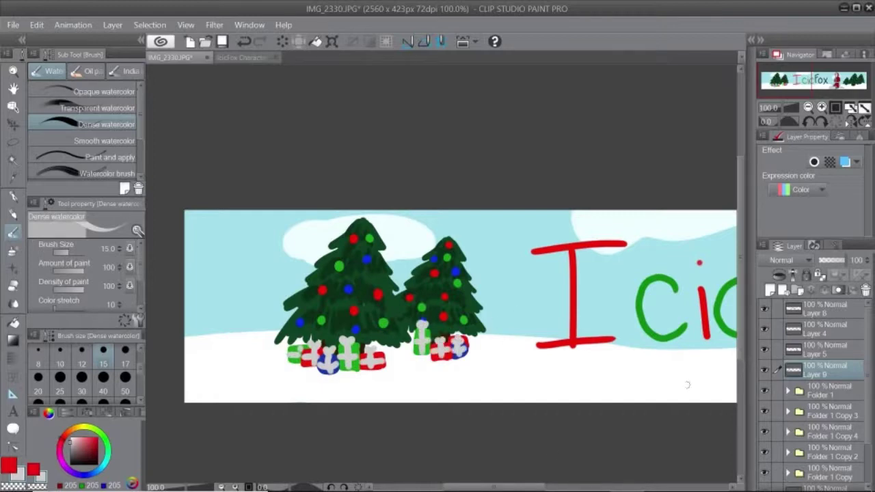
Step: Dot small yellow lights (255, 237, 63) over all the Christmas trees with a size 7 brush
scroll(454, 306, "right", 1)
key("bracketleft")
key("bracketleft")
key("bracketleft")
key("bracketleft")
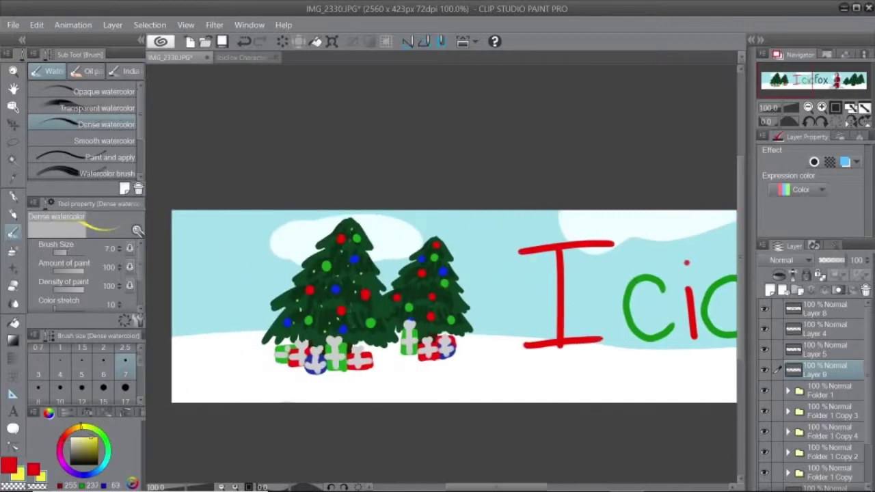
left_click(252, 41)
scroll(147, 235, "right", 10)
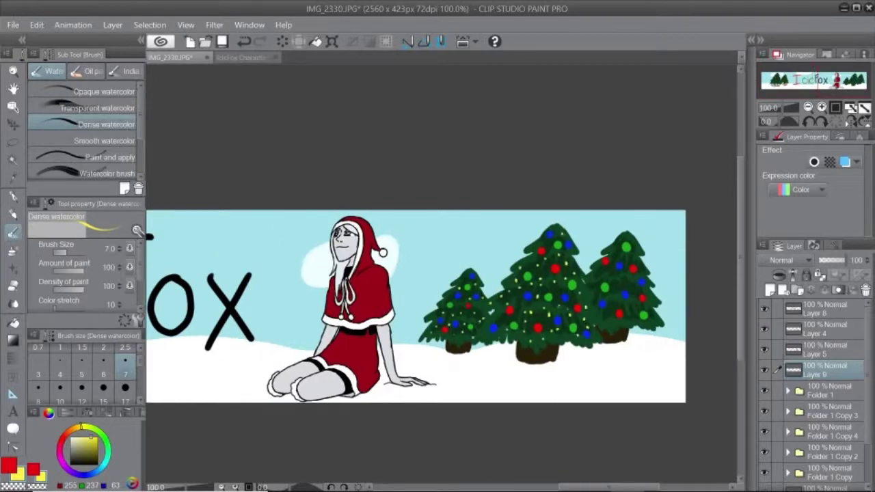
scroll(147, 235, "right", 3)
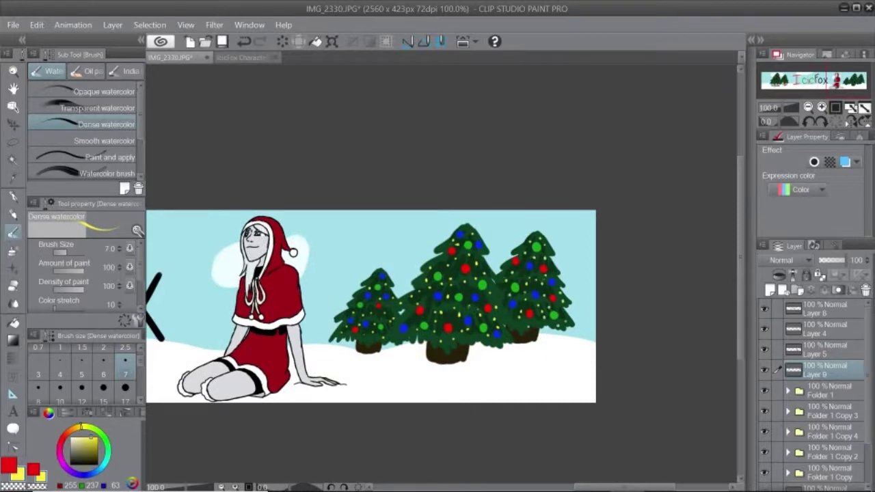
scroll(441, 306, "left", 15)
scroll(441, 306, "left", 10)
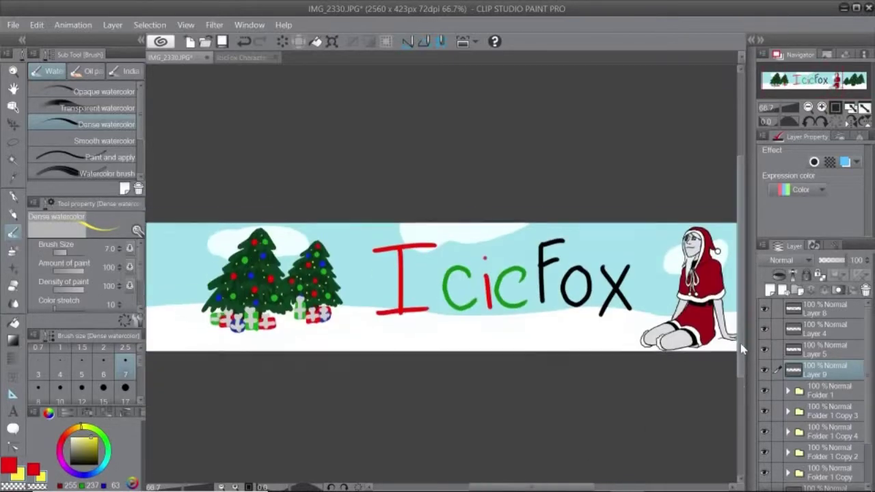
Step: On a new layer, paint a light grey snowman body in the snow beside the smaller decorated tree with a size 17 brush
key("ctrl+shift+n")
left_click(125, 388)
left_click(73, 444)
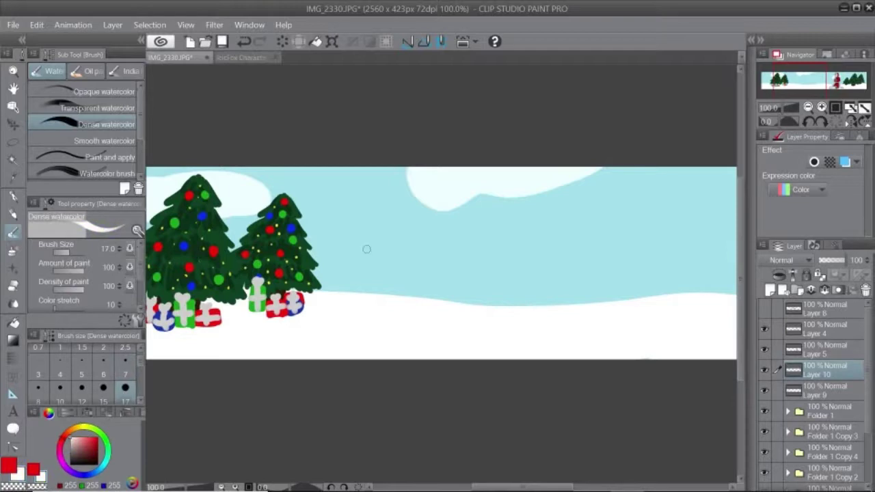
mouse_move(387, 277)
left_mouse_down()
mouse_move(388, 316)
mouse_move(363, 334)
mouse_move(375, 338)
left_mouse_up()
key("e")
key("b")
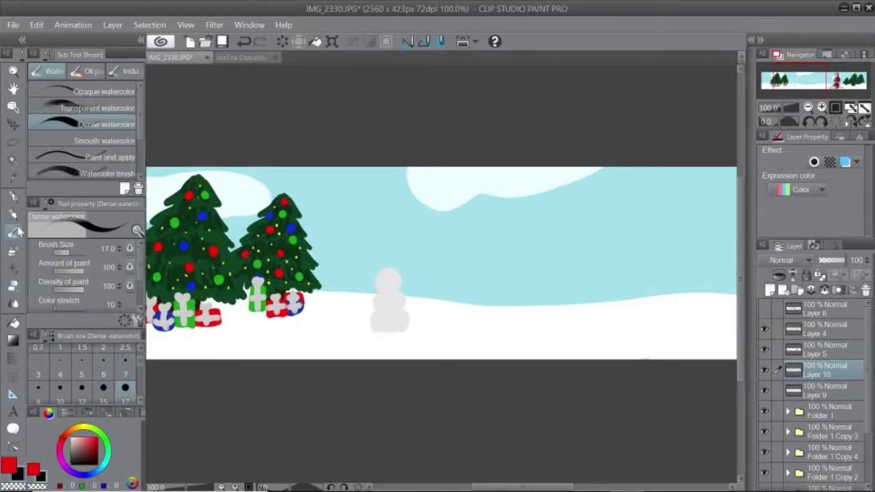
Step: Give the snowman a black top hat with a red band and a dark green scarf using a size 7 brush
left_click_drag(376, 275, 395, 271)
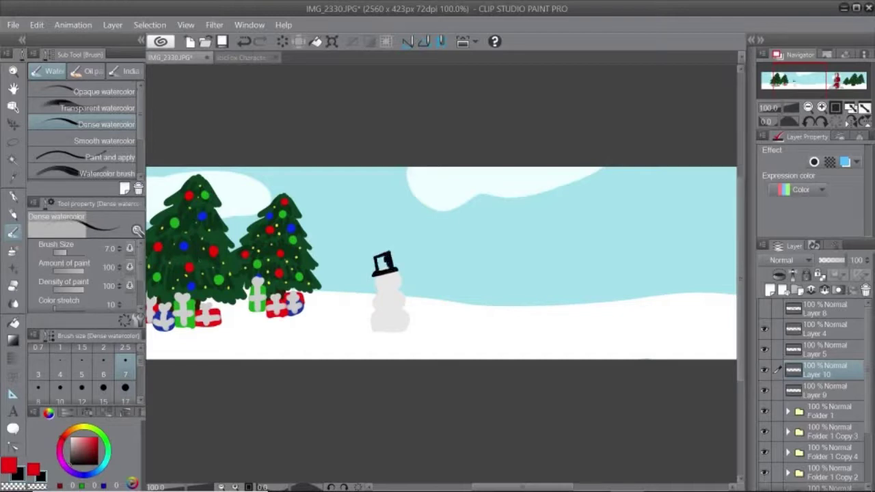
key("x")
key("x")
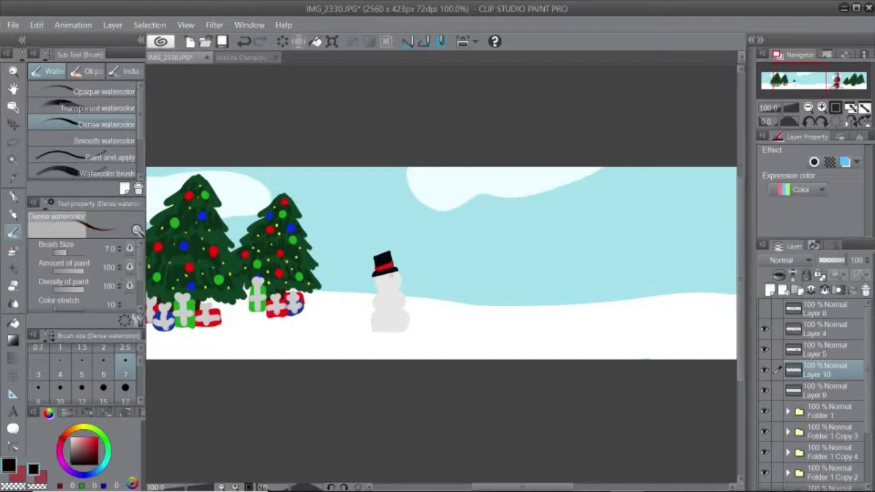
left_click(205, 259, "alt")
left_click_drag(374, 293, 395, 294)
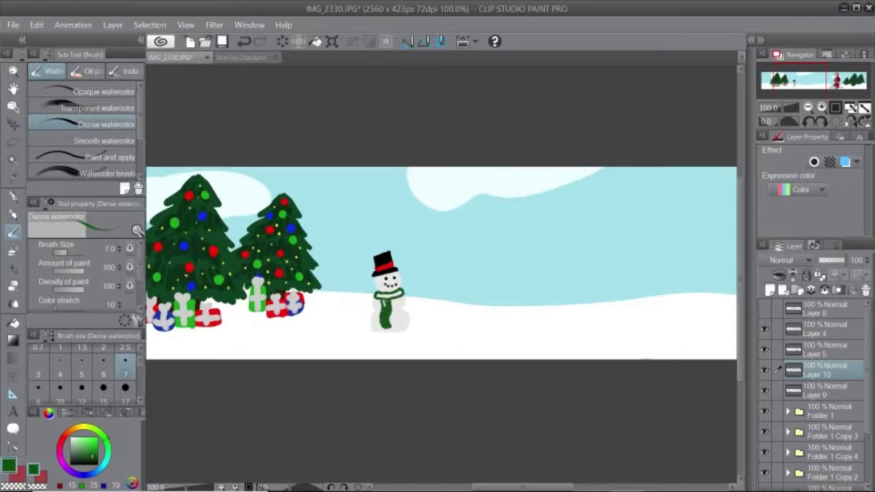
Step: Paint black buttons down the snowman's body and dark brown twig arms on both sides, redoing strokes where needed
left_click_drag(74, 461, 63, 461)
left_click(106, 439)
left_click(85, 461)
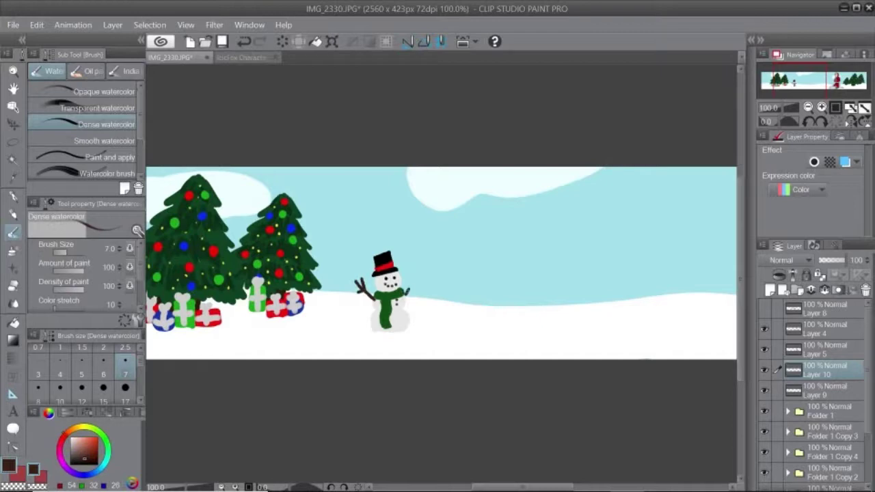
key("ctrl+z")
key("ctrl+y")
key("ctrl+z")
key("ctrl+z")
left_click_drag(373, 295, 351, 277)
Step: Paint an orange carrot nose on the snowman and add red stripes to its green scarf
left_click(95, 442)
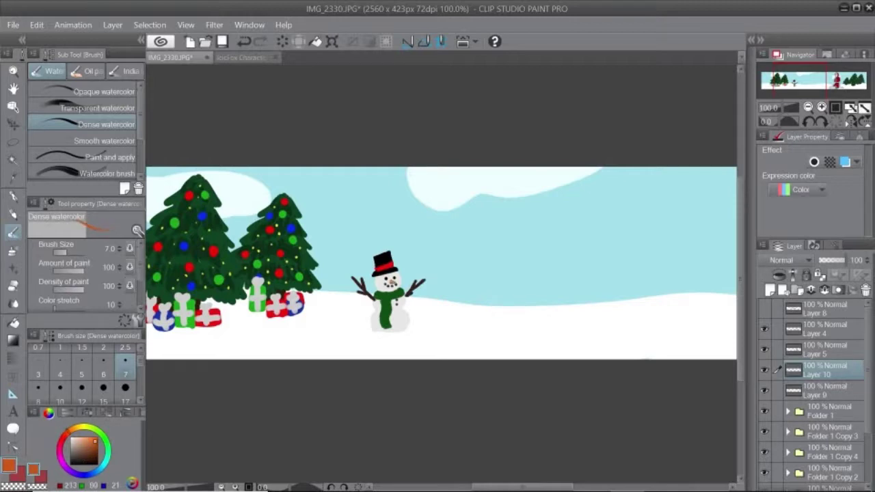
left_click(76, 444)
left_click(104, 433)
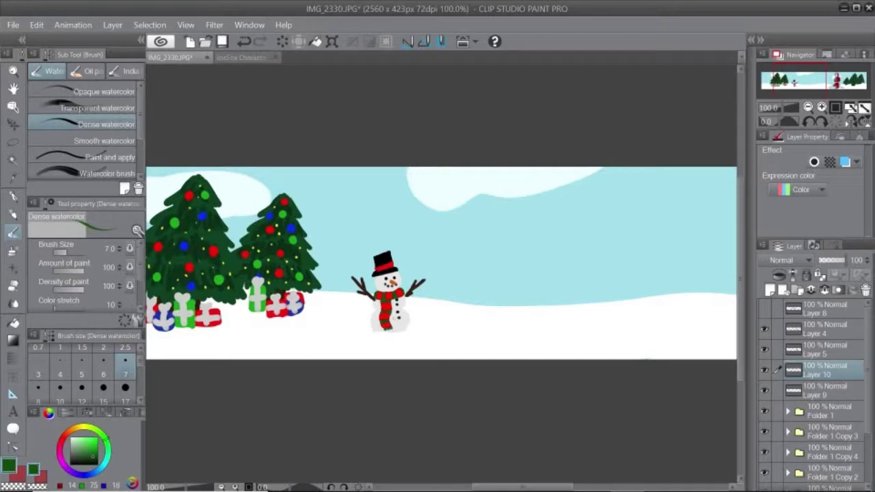
Step: Lasso the snowman and move it closer to the smaller tree's presents
key("m")
left_click_drag(356, 219, 362, 220)
left_click_drag(381, 299, 344, 308)
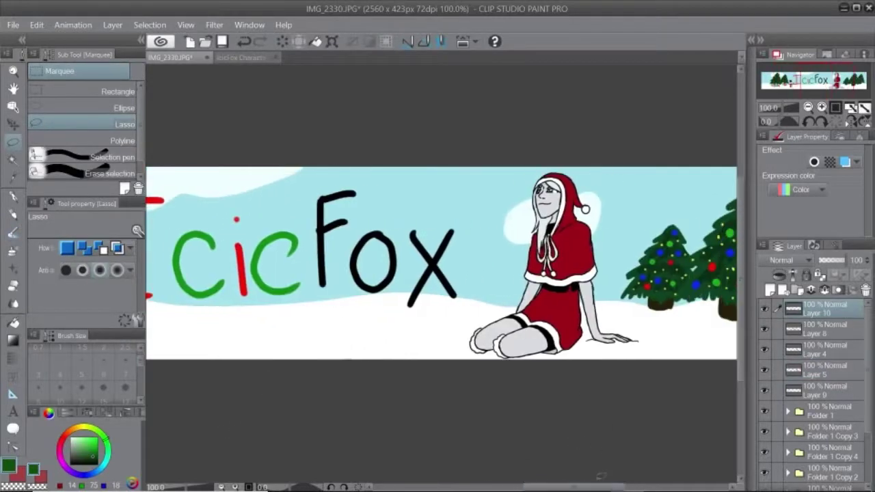
Step: On a new top layer, scatter soft white snow across the whole banner with the Soft decoration brush at size 149 and density 100
key("ctrl+minus")
key("ctrl+minus")
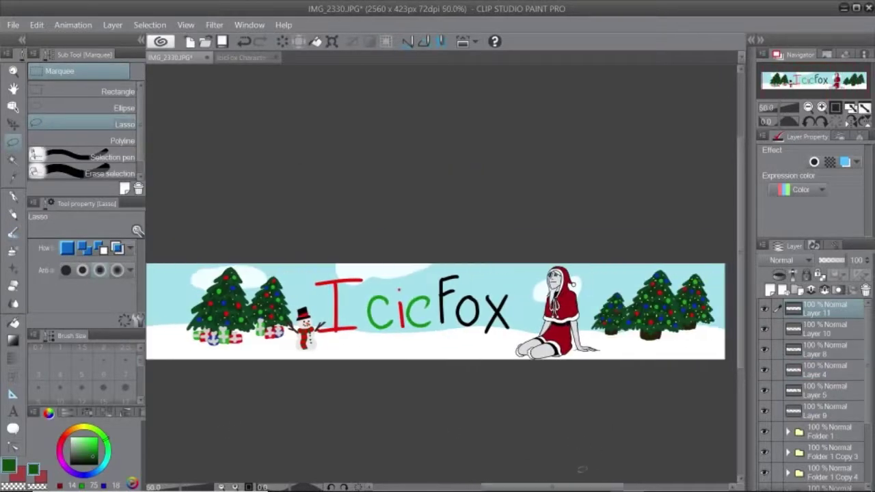
scroll(582, 470, "left", 2)
key("b")
key("b")
key("b")
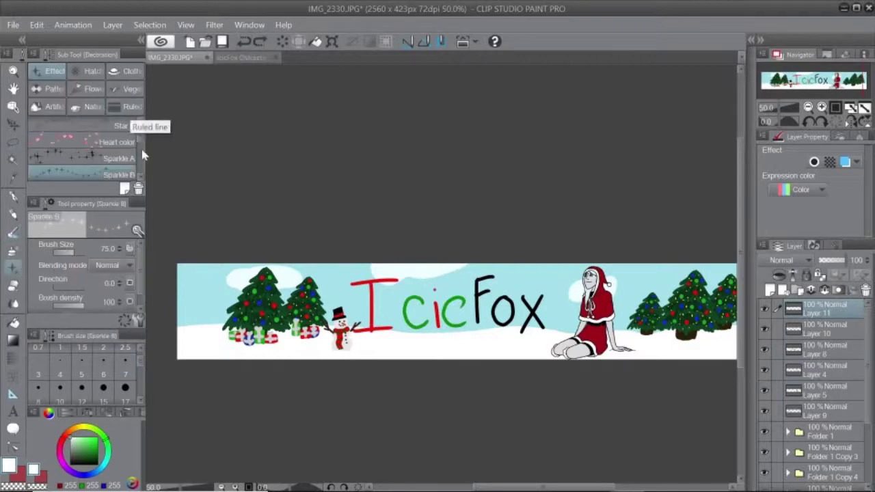
left_click(71, 256)
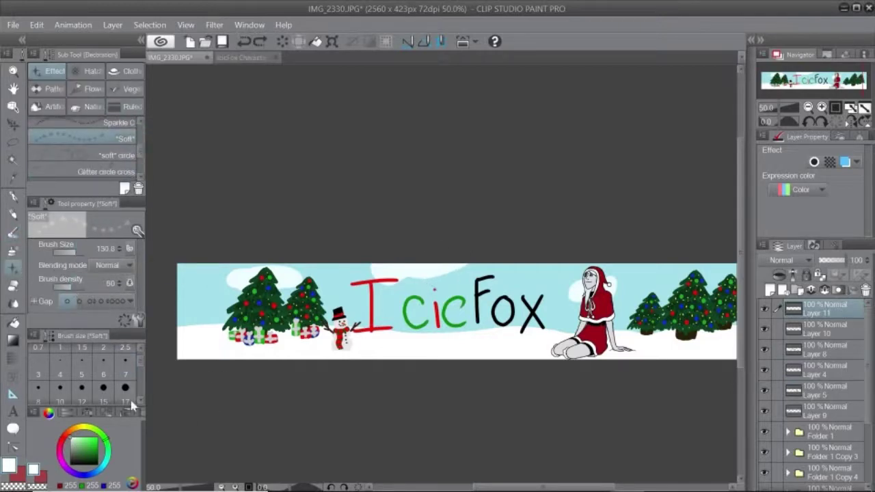
mouse_move(120, 248)
left_mouse_down()
mouse_move(127, 169)
mouse_move(128, 398)
mouse_move(129, 248)
left_mouse_up()
scroll(441, 311, "right", 3)
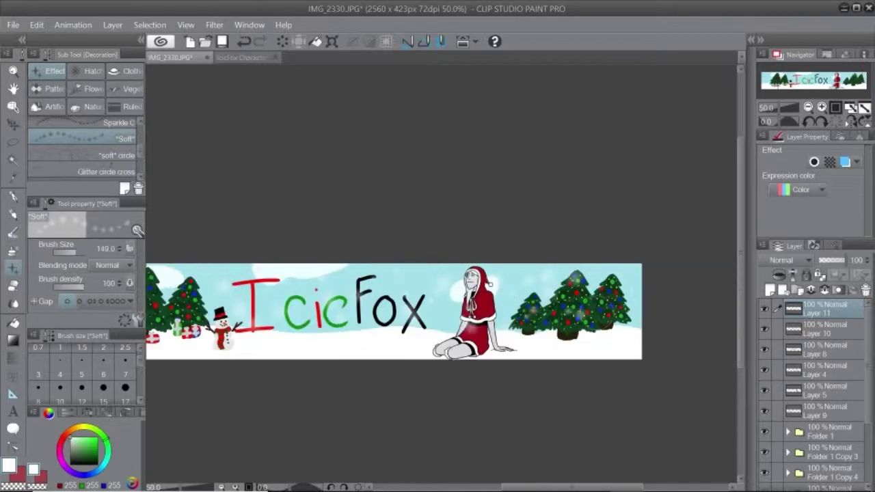
scroll(561, 488, "left", 5)
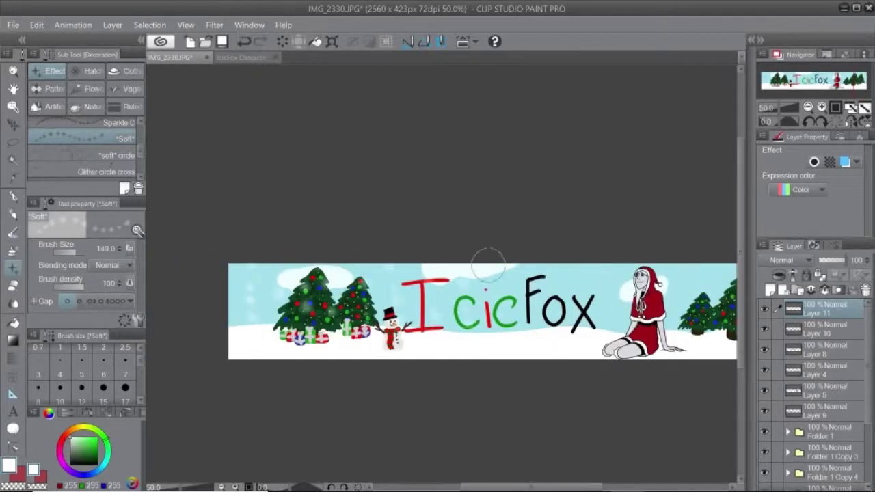
scroll(488, 253, "right", 4)
scroll(584, 436, "left", 3)
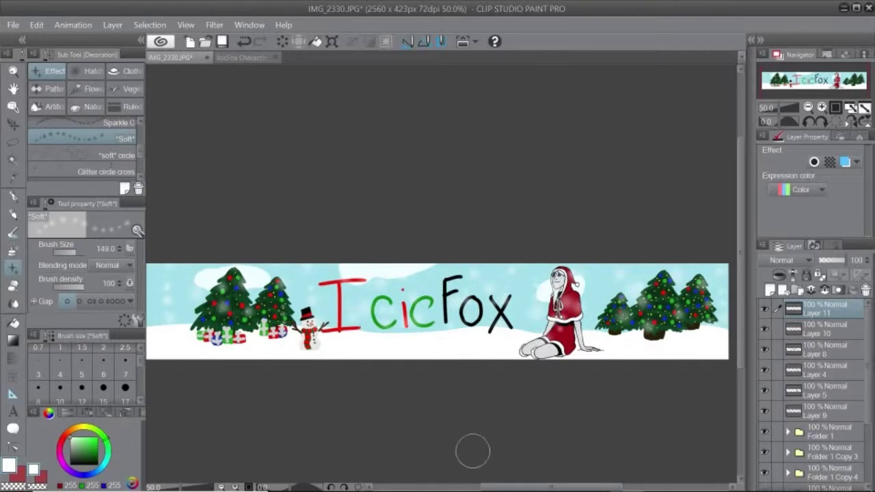
Step: Paint faint light grey (242, 242, 242) lines in the snow on Layer 3 with the size 7 Dense watercolor brush
key("b")
left_click(565, 305, "ctrl+shift")
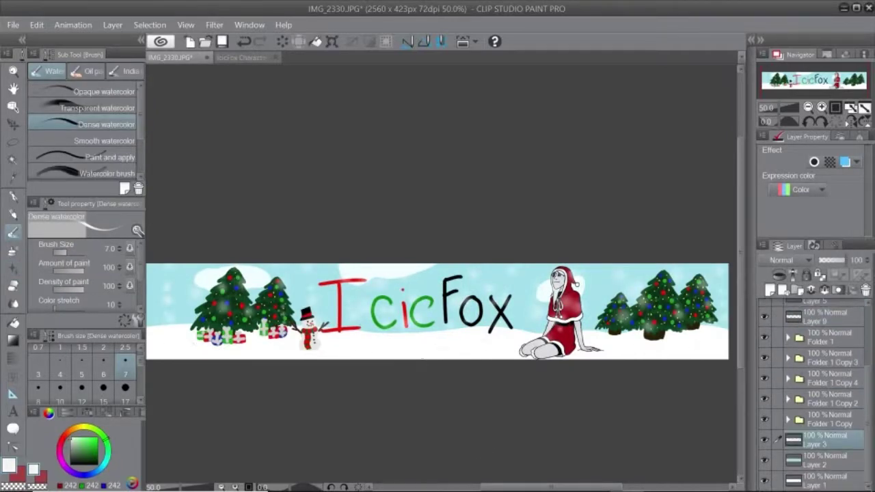
Step: On Layer 9, paint a yellow (250, 255, 0) five-pointed star in the sky beside the larger tree and shade it darker yellow
left_click(307, 322, "ctrl+shift")
scroll(307, 321, "up", 2)
left_click(88, 440)
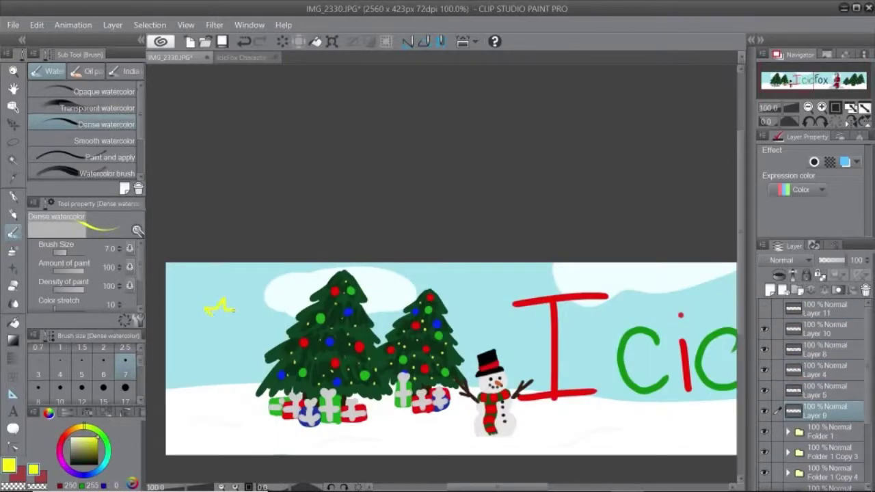
left_click_drag(218, 316, 222, 299)
left_click(220, 308, "alt")
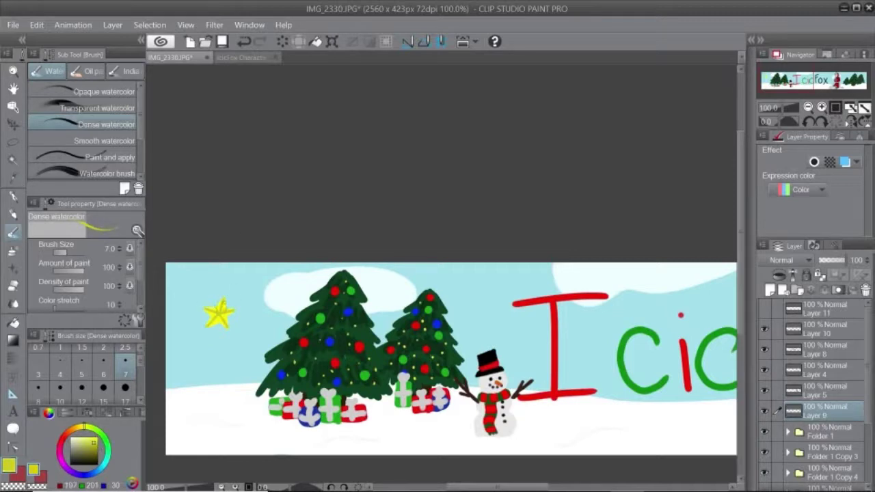
Step: Lasso the star, make two copies of it and place one on top of the larger tree beside the lettering
key("m")
left_click_drag(226, 279, 223, 279)
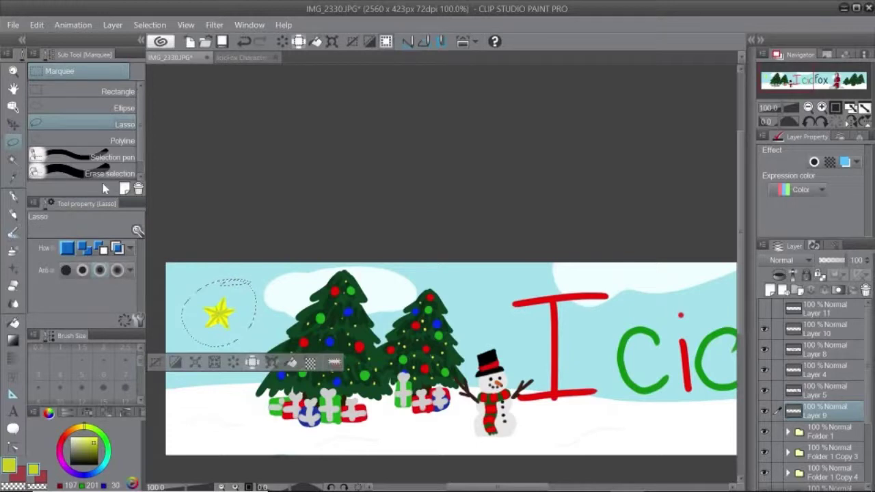
left_click(36, 24)
left_click(55, 87)
left_click_drag(219, 314, 344, 269)
key("Return")
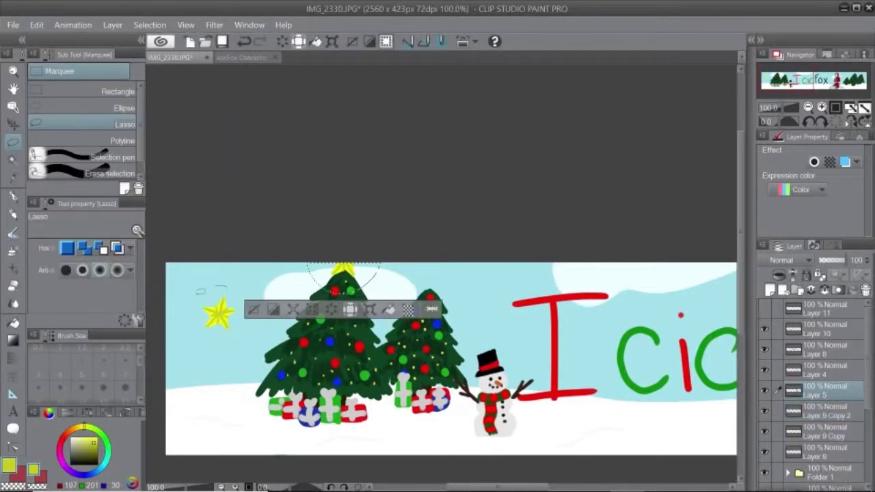
Step: Scale down the other star copy and place it on top of the smaller tree near the snowman
left_click(295, 359)
key("Return")
key("alt+bracketleft")
key("alt+bracketleft")
key("ctrl+t")
left_click_drag(219, 313, 428, 283)
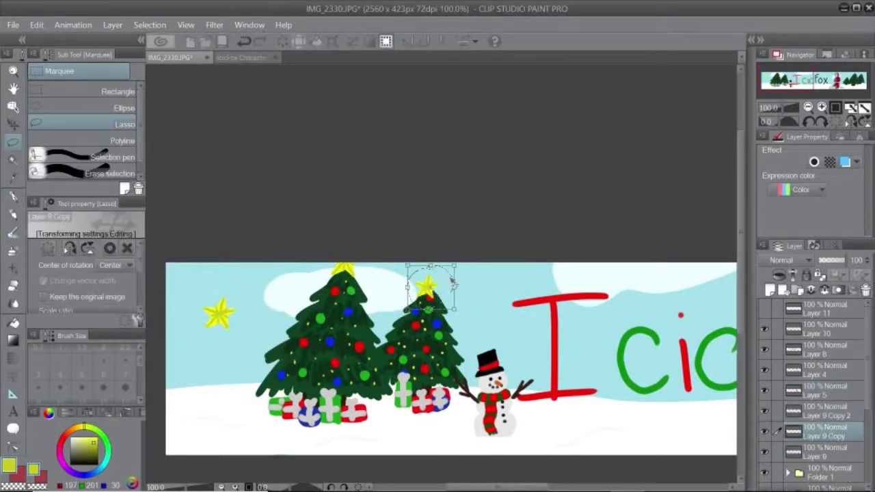
key("Return")
Step: Try to move the original star onto the tallest tree beside the character
key("alt+bracketleft")
scroll(444, 359, "right", 10)
key("ctrl+t")
left_click_drag(218, 313, 545, 272)
key("Return")
key("alt+Tab")
key("alt+Tab")
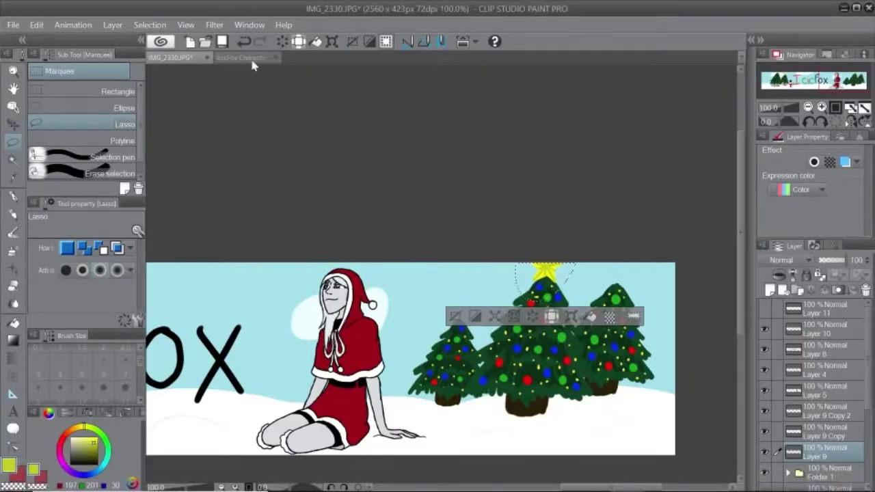
Step: Paste two more copies of the star and place one, scaled down, on the small tree next to the character
left_click_drag(608, 486, 462, 481)
left_click(36, 24)
left_click(55, 102)
key("ctrl+t")
scroll(441, 359, "right", 10)
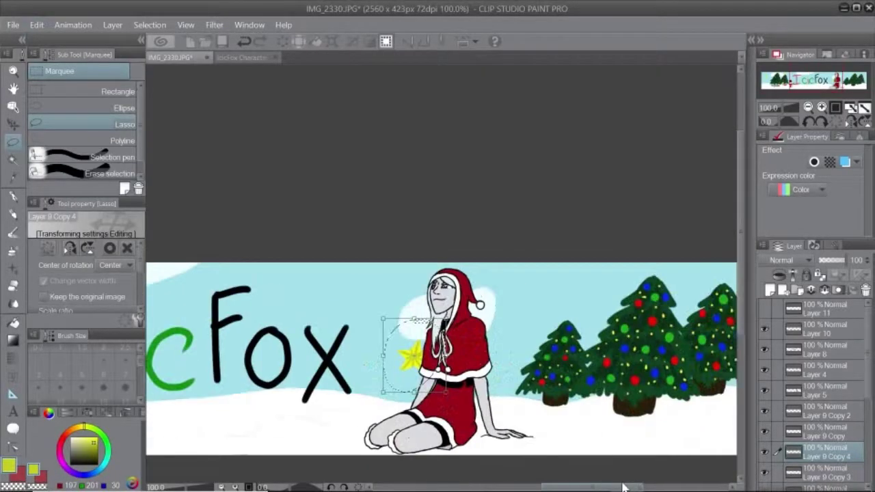
left_click_drag(400, 417, 402, 331)
key("Return")
Step: Place the Layer 9 Copy 3 star on top of the tallest tree beside the character
key("alt+bracketleft")
scroll(410, 355, "left", 10)
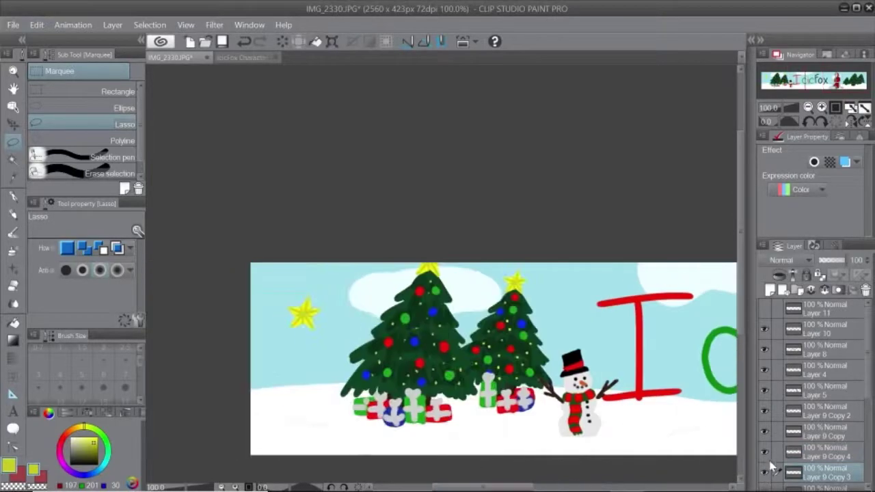
scroll(335, 361, "right", 15)
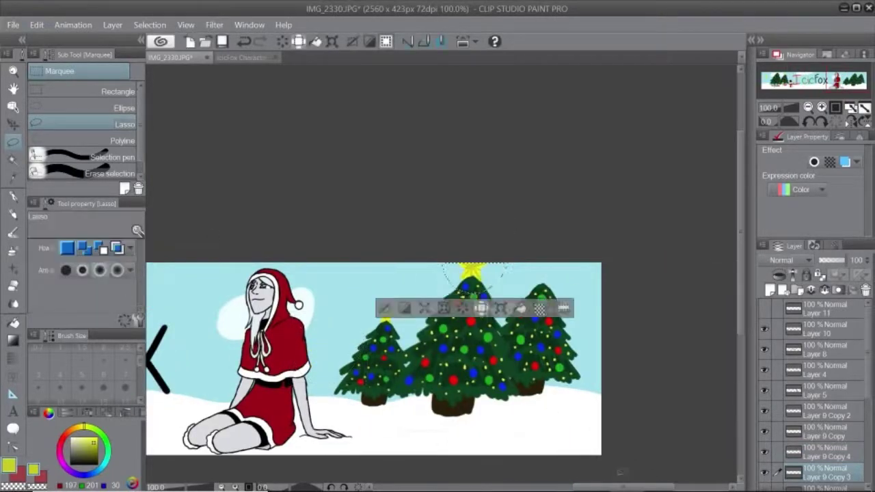
Step: Move the original star from the sky onto the top of the tree at the banner's far right end
scroll(479, 361, "left", 20)
scroll(807, 465, "down", 1)
left_click(814, 472)
key("ctrl+t")
scroll(441, 359, "right", 15)
left_click_drag(674, 231, 658, 241)
key("Return")
scroll(441, 359, "left", 15)
scroll(442, 359, "right", 4)
scroll(442, 359, "left", 10)
left_click(821, 316)
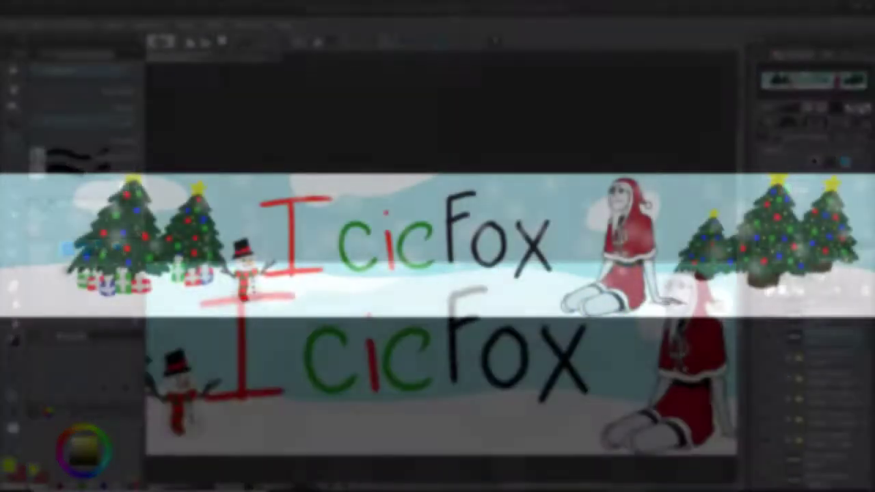